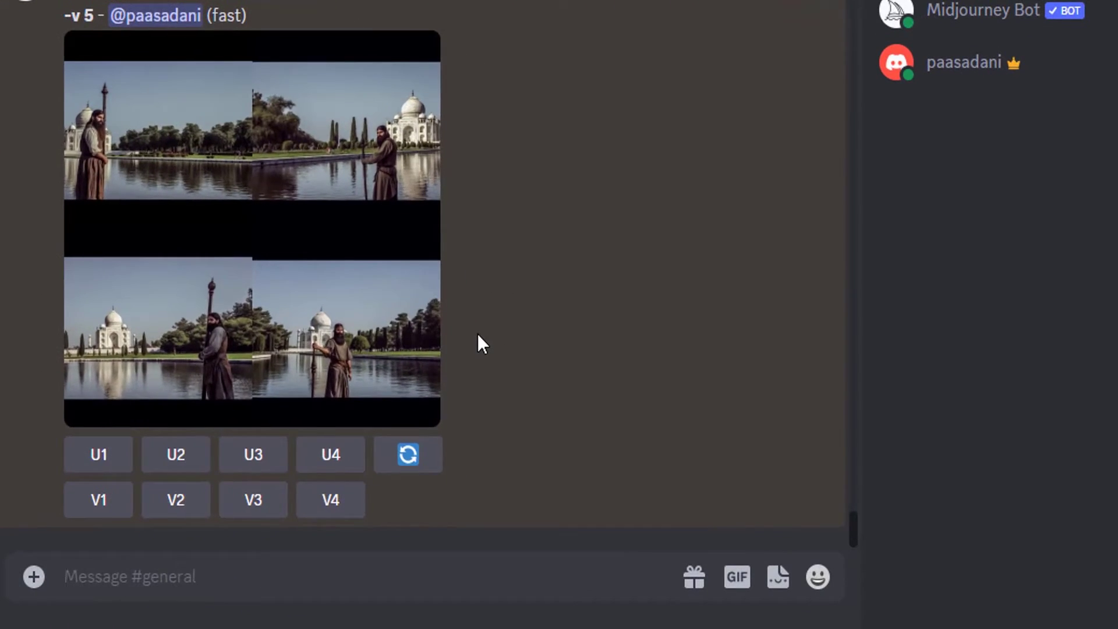
# - Start a /blend command and attach man-gd57e7d954_1920.jpg as the first image
pyautogui.write('/')
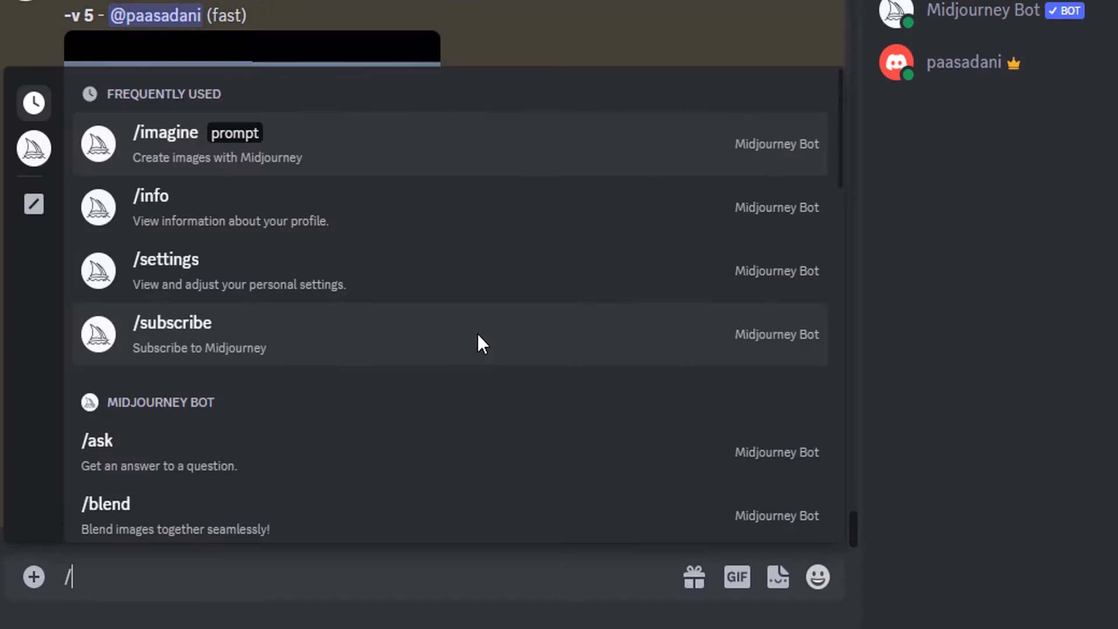
pyautogui.write('blend')
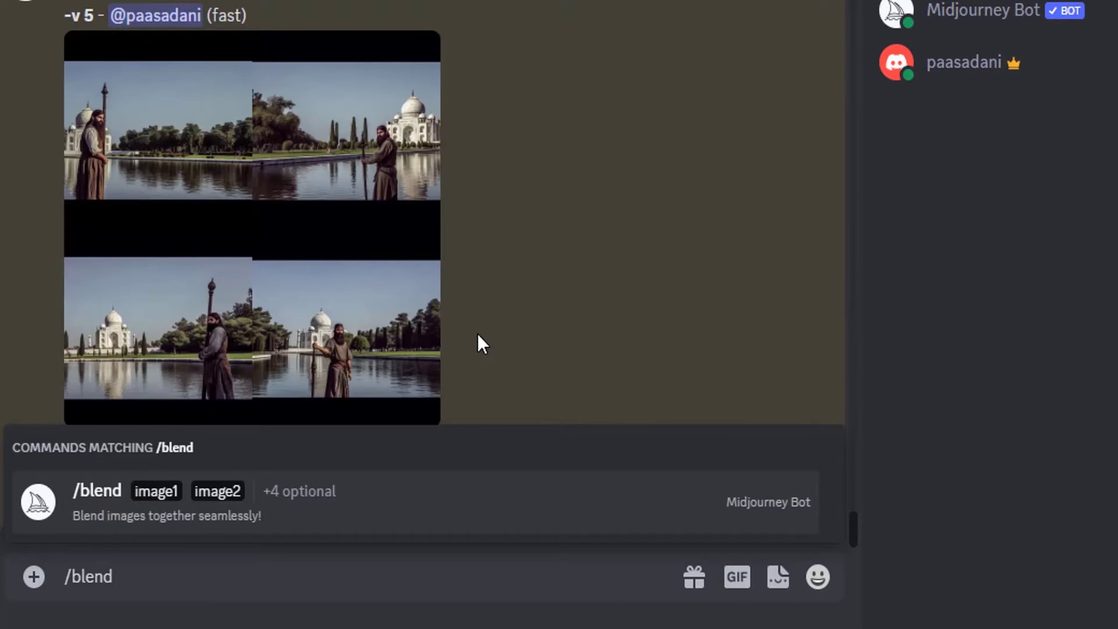
pyautogui.press('Return')
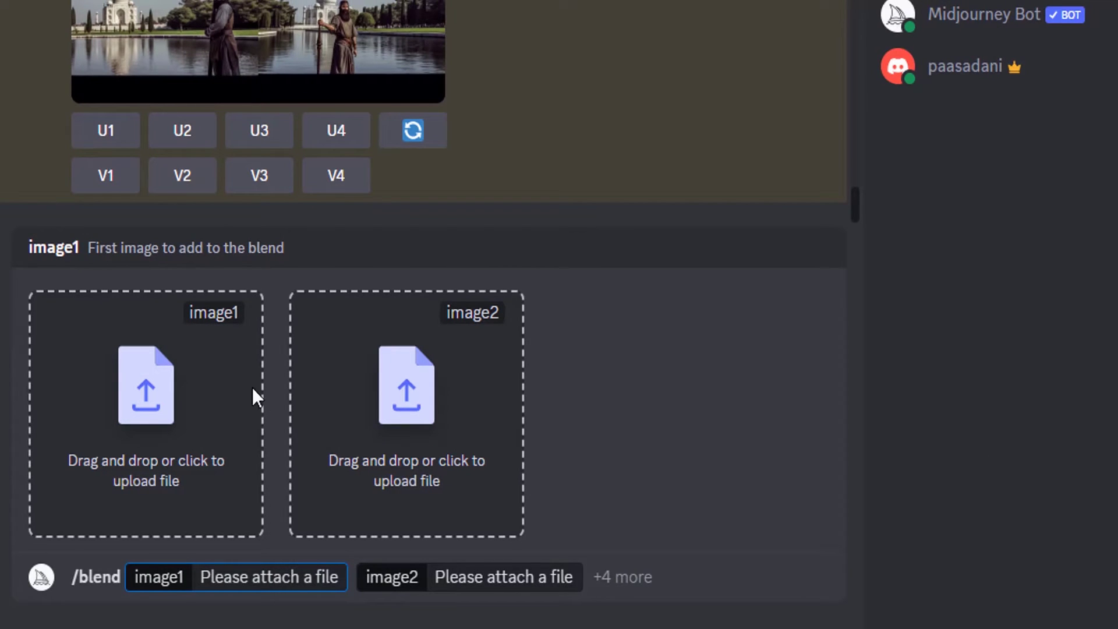
pyautogui.click(166, 401)
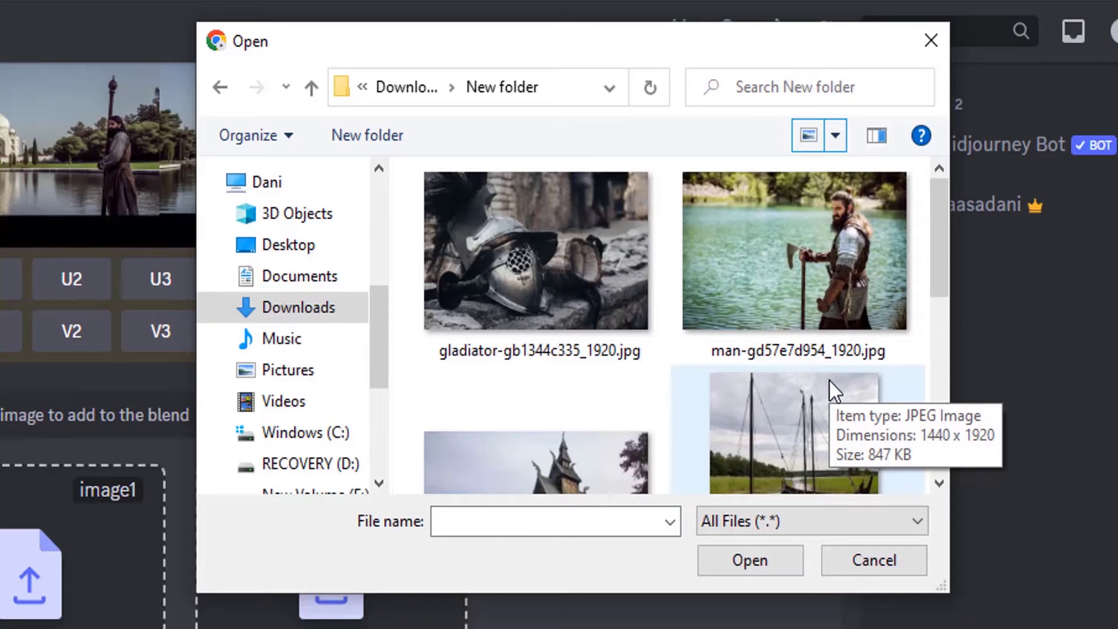
pyautogui.click(827, 298)
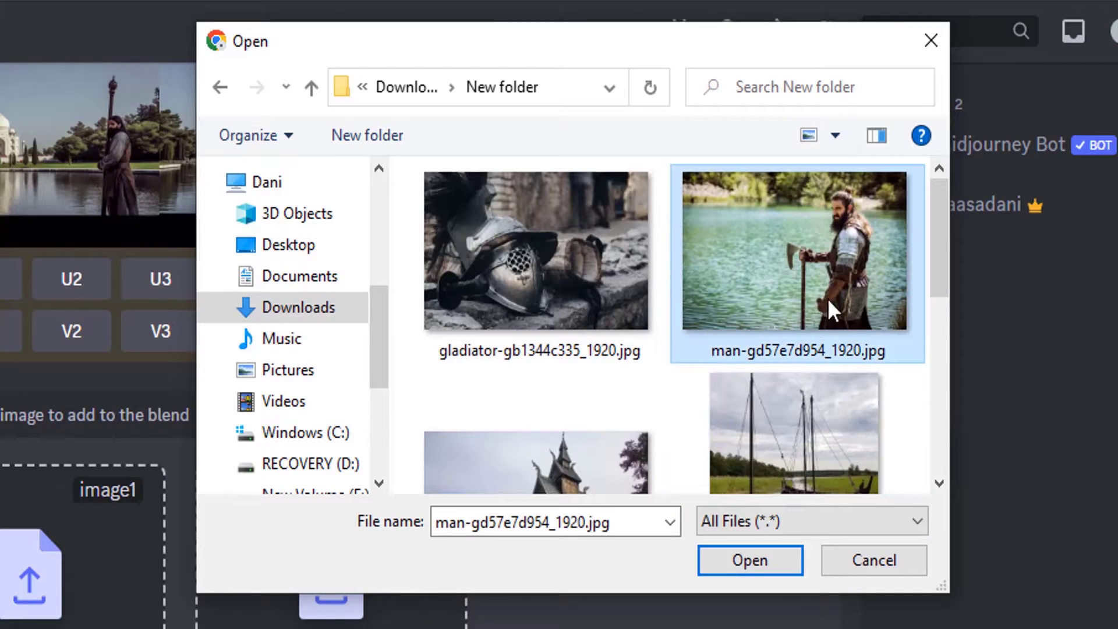
pyautogui.scroll(-2, 794, 330)
pyautogui.click(606, 349)
pyautogui.scroll(2, 670, 386)
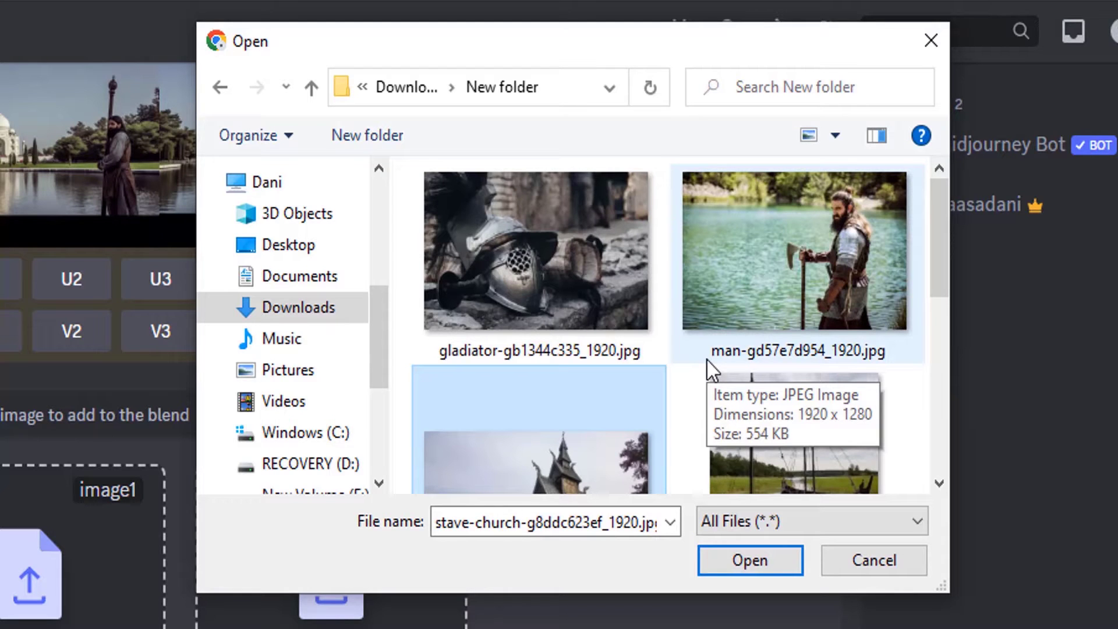
pyautogui.click(755, 305)
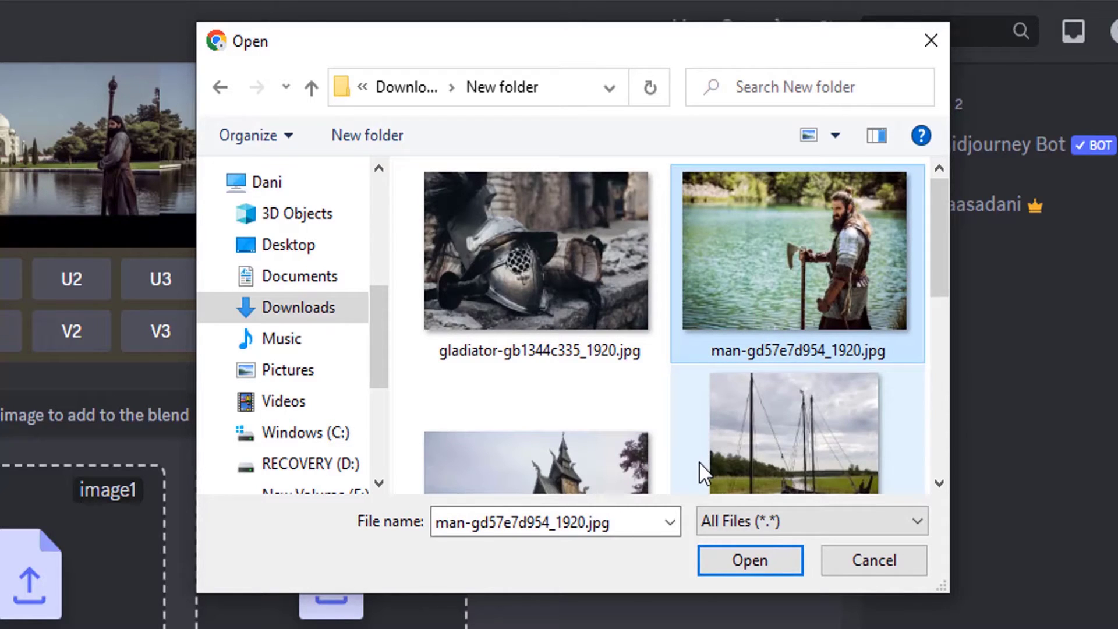
pyautogui.click(779, 556)
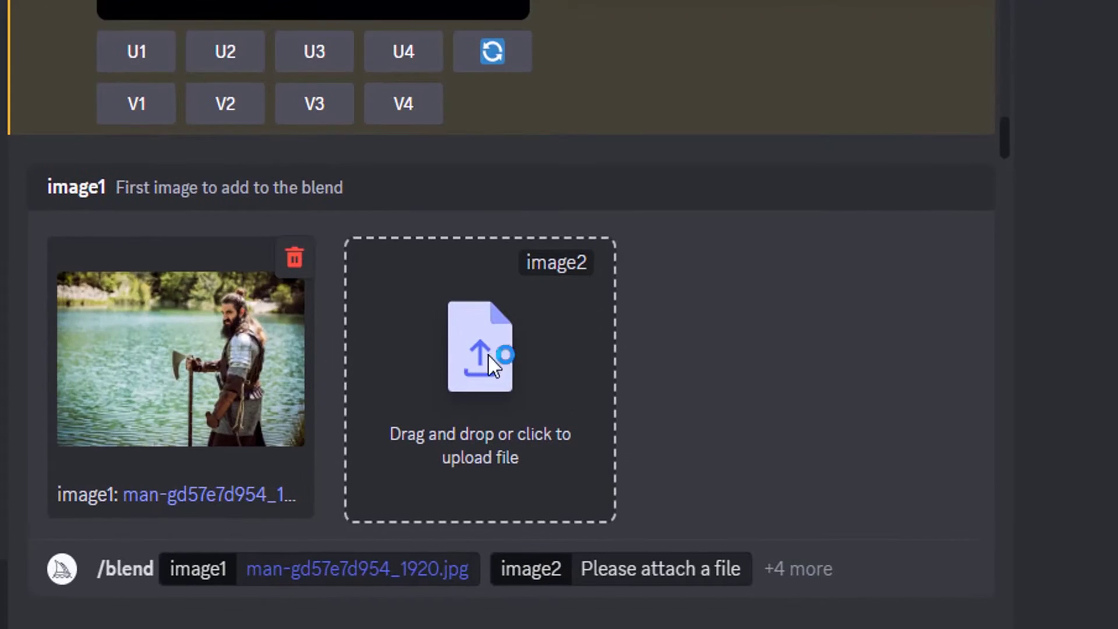
# - Attach stave-church-g8ddc623ef_1920.jpg as the second blend image, submit the command and view the generated grid
pyautogui.click(335, 582)
pyautogui.scroll(-3, 804, 262)
pyautogui.doubleClick(625, 321)
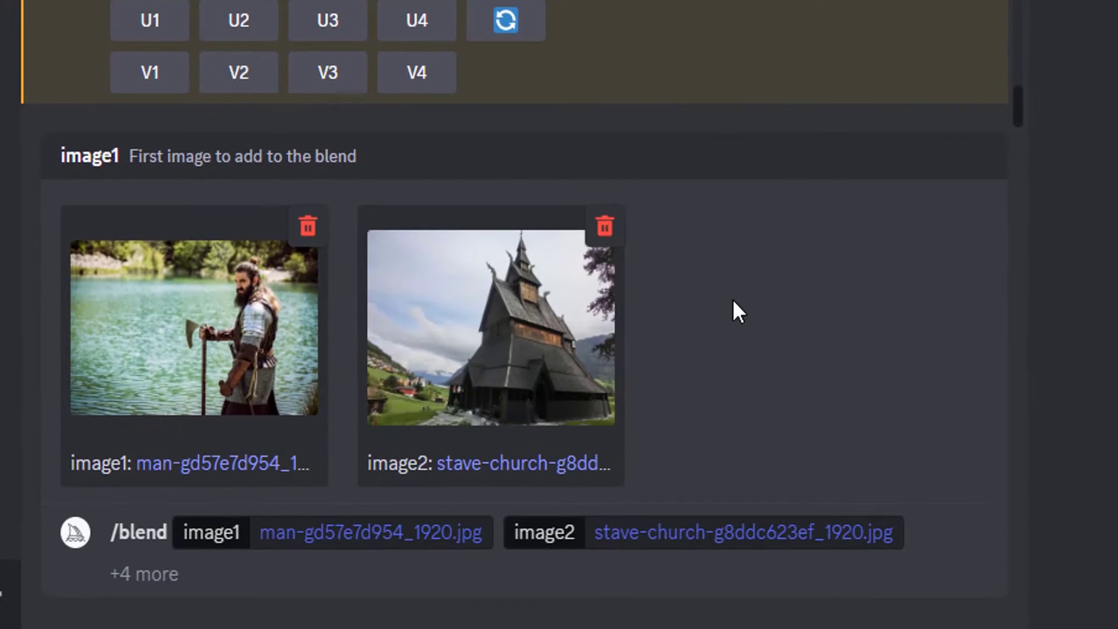
pyautogui.click(644, 574)
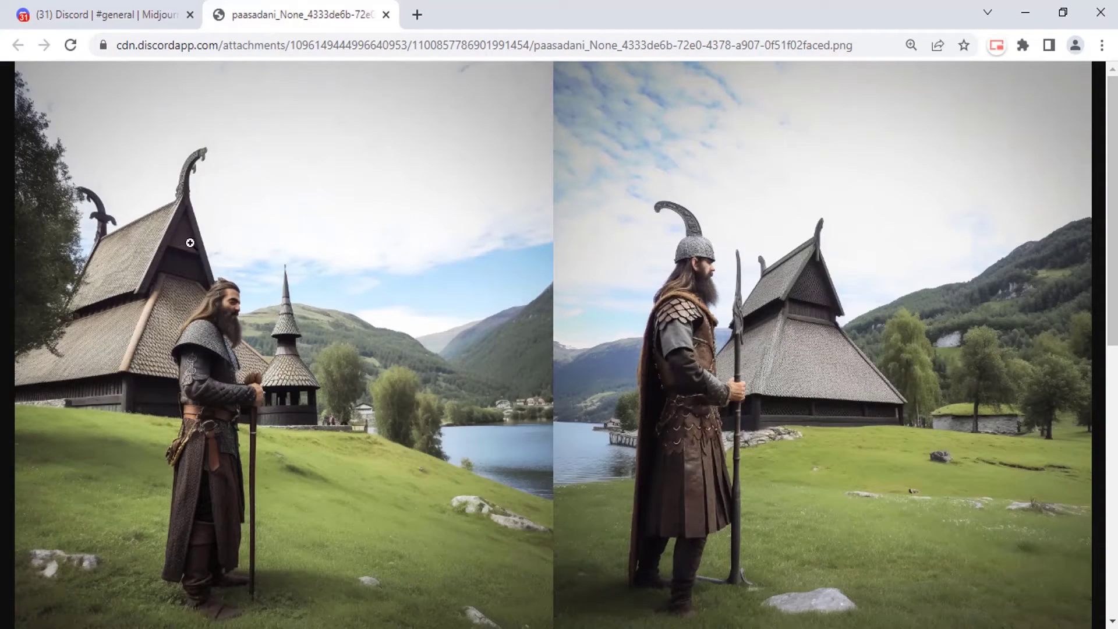
pyautogui.scroll(-10, 192, 247)
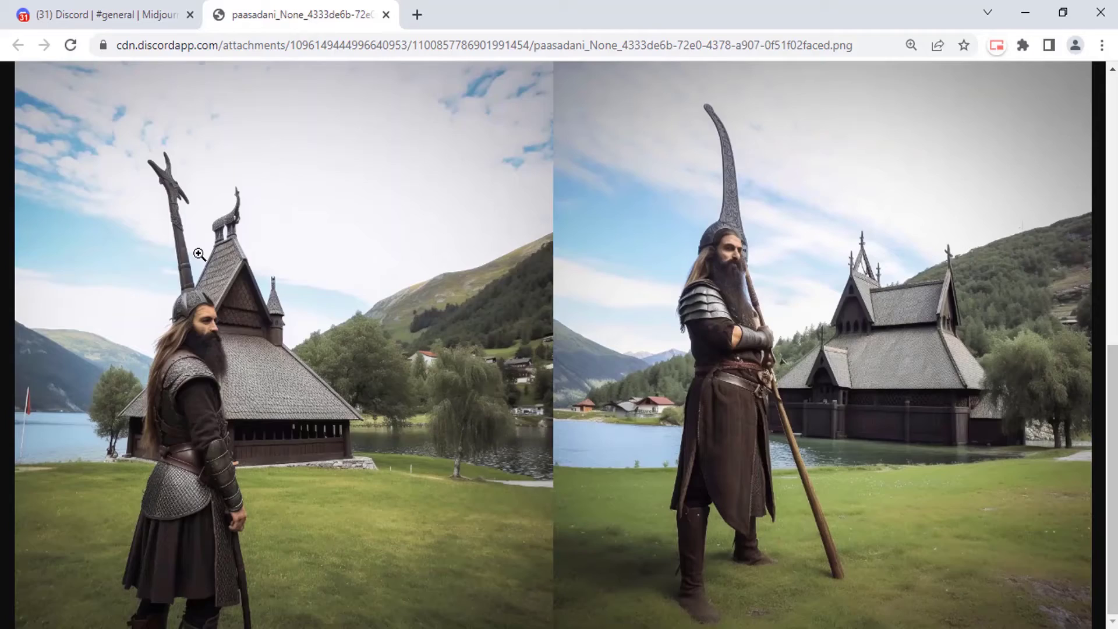
pyautogui.scroll(10, 394, 435)
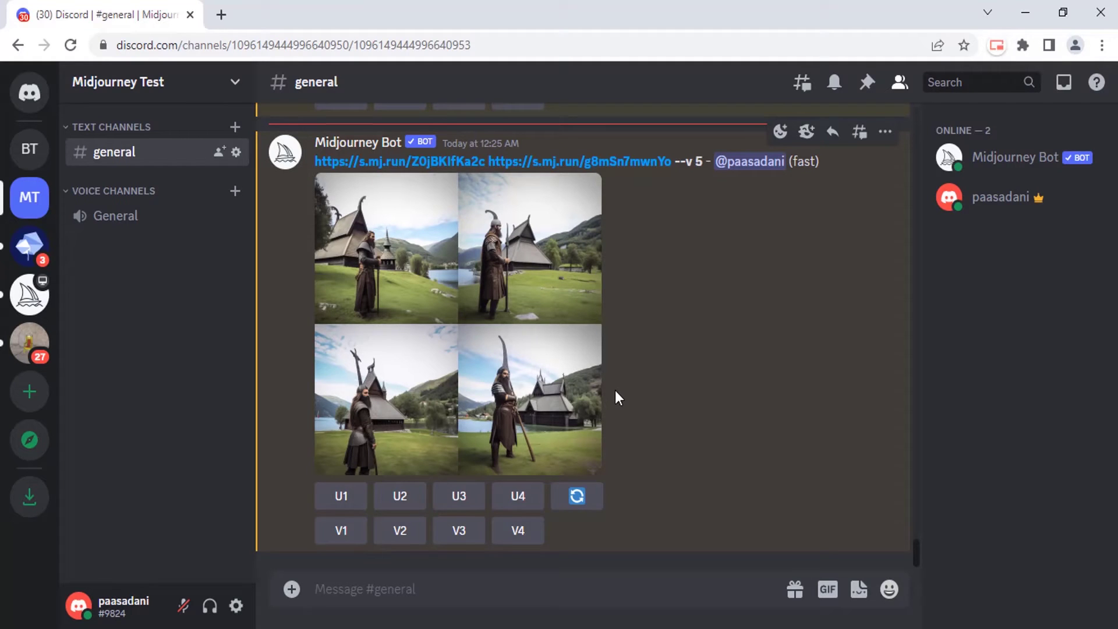
# - Submit an /imagine prompt made of the two image links copied from the blend result's message
pyautogui.click(466, 593)
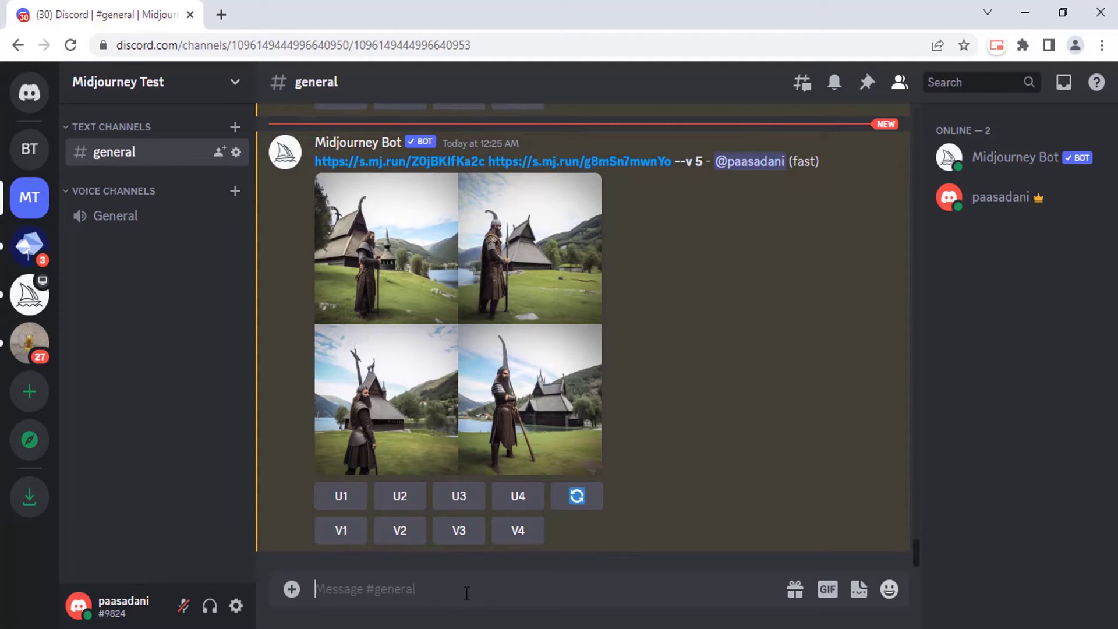
pyautogui.write('/imagine')
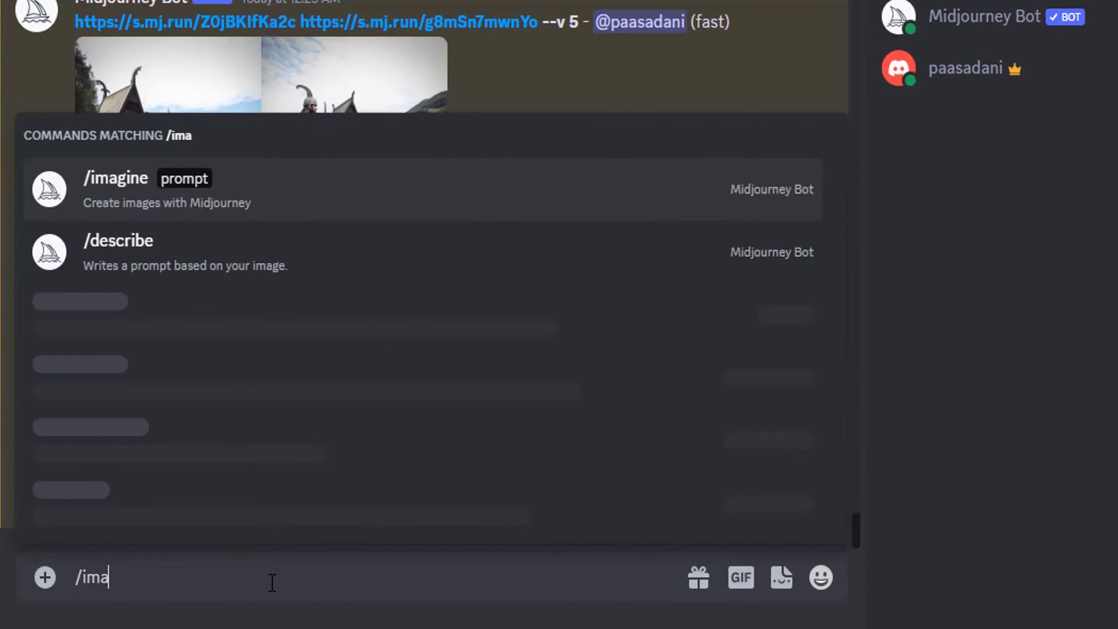
pyautogui.press('Tab')
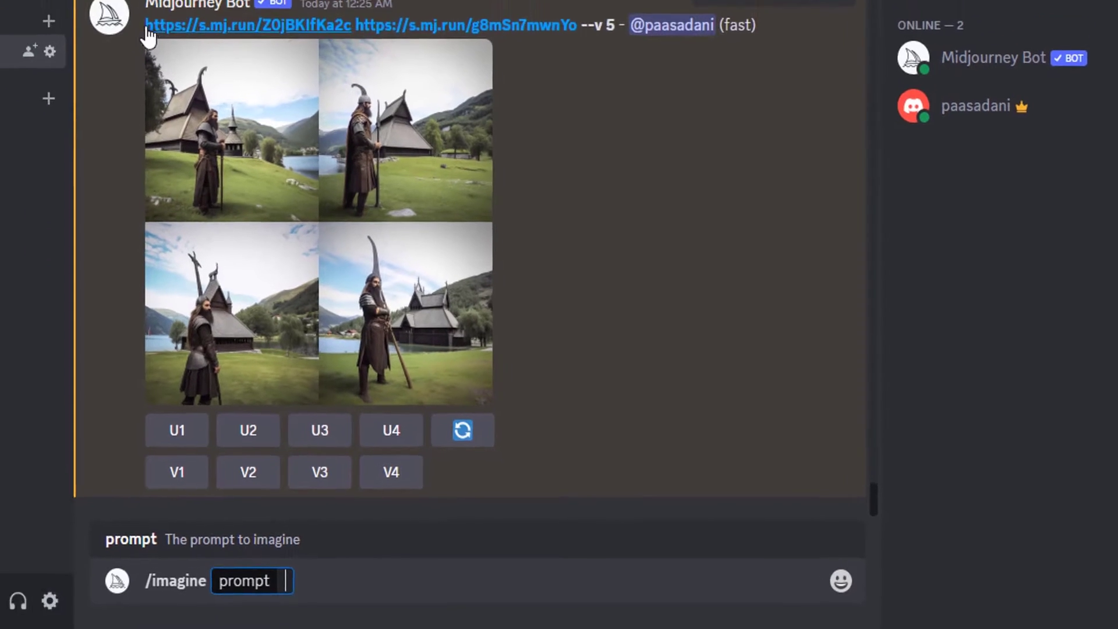
pyautogui.moveTo(174, 44); pyautogui.dragTo(588, 44)
pyautogui.rightClick(570, 41)
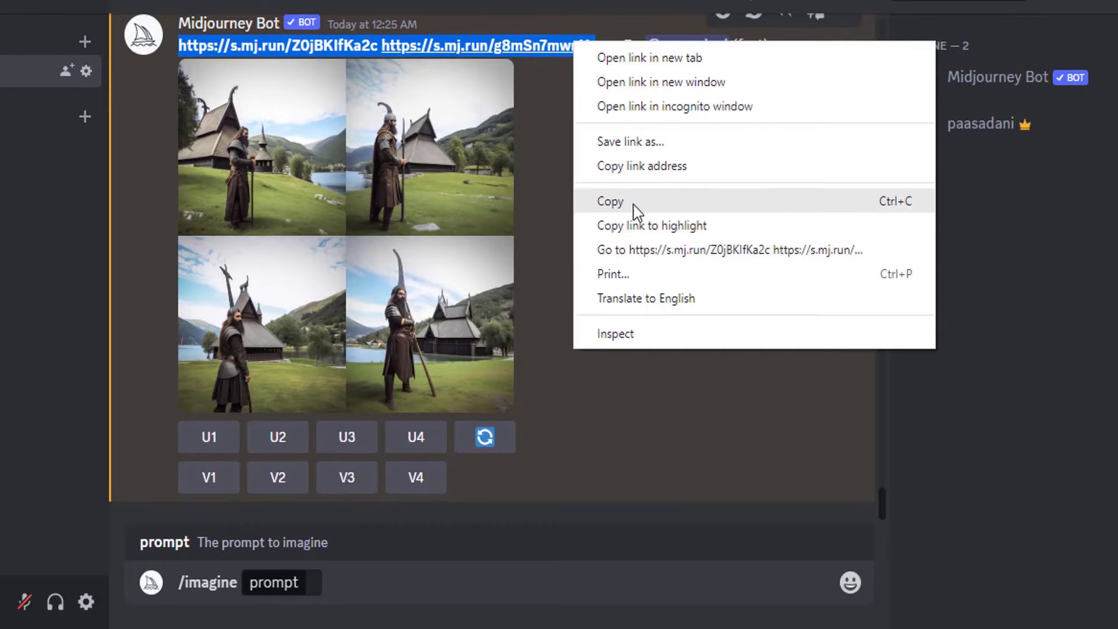
pyautogui.click(631, 209)
pyautogui.hotkey('ctrl', 'v')
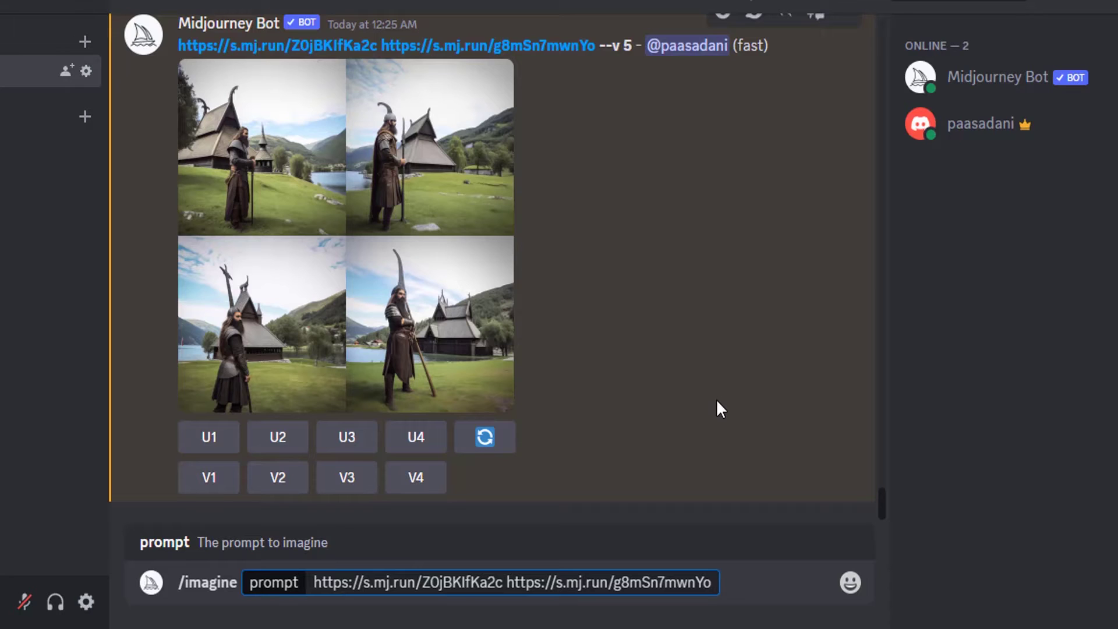
pyautogui.press('Return')
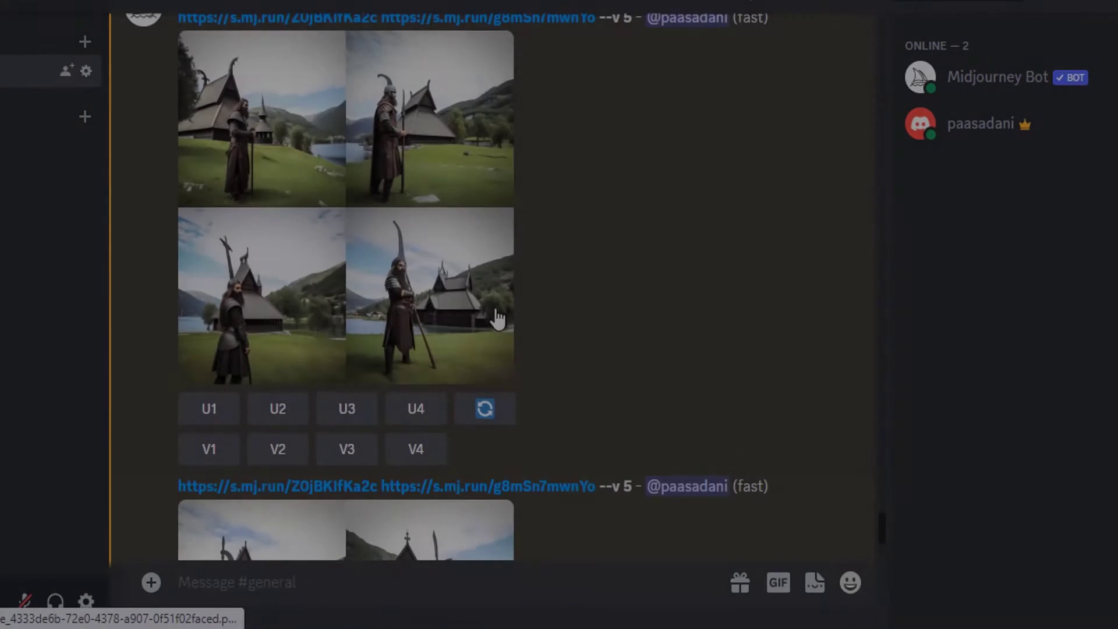
# - Compare the image grid generated by /blend with the one generated by /imagine from the same two links
pyautogui.scroll(-6, 495, 317)
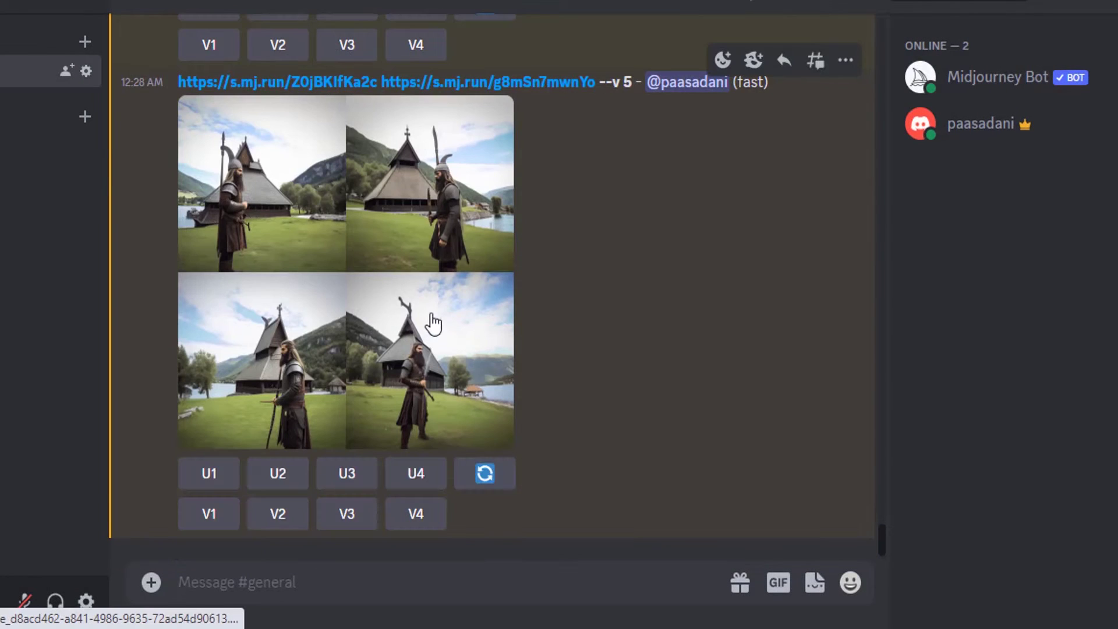
pyautogui.scroll(8, 434, 318)
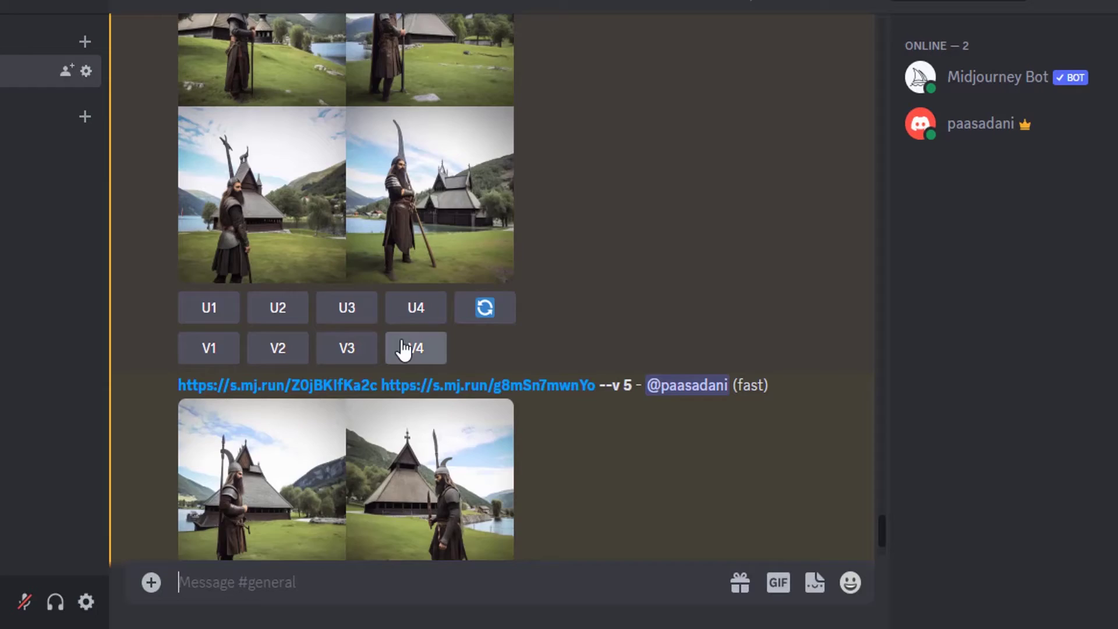
pyautogui.scroll(-5, 387, 238)
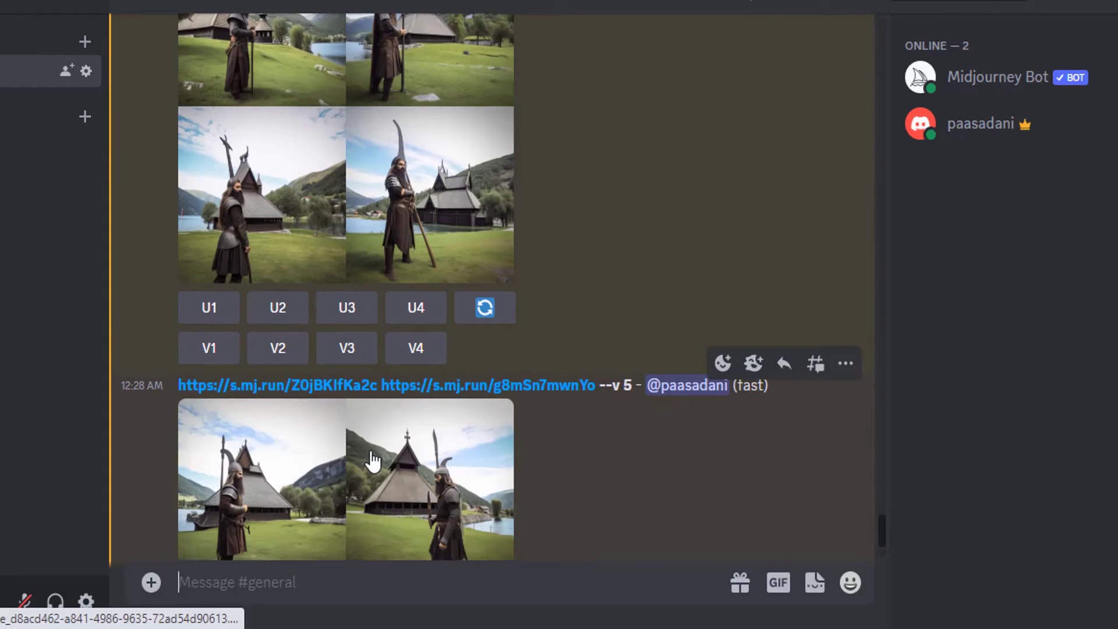
pyautogui.scroll(-2, 401, 403)
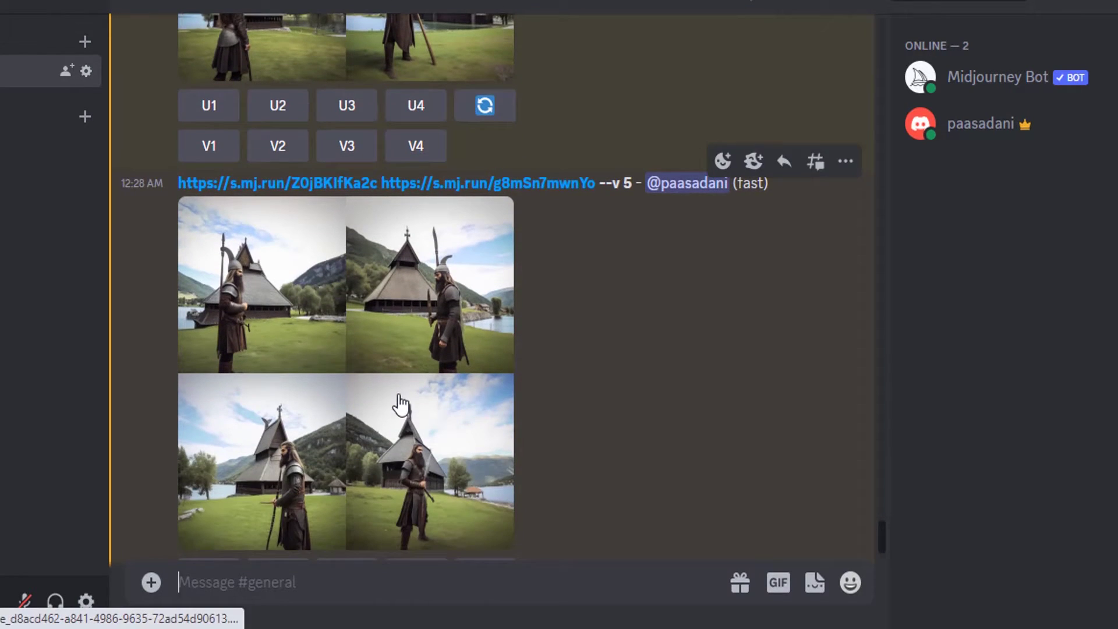
pyautogui.scroll(4, 424, 262)
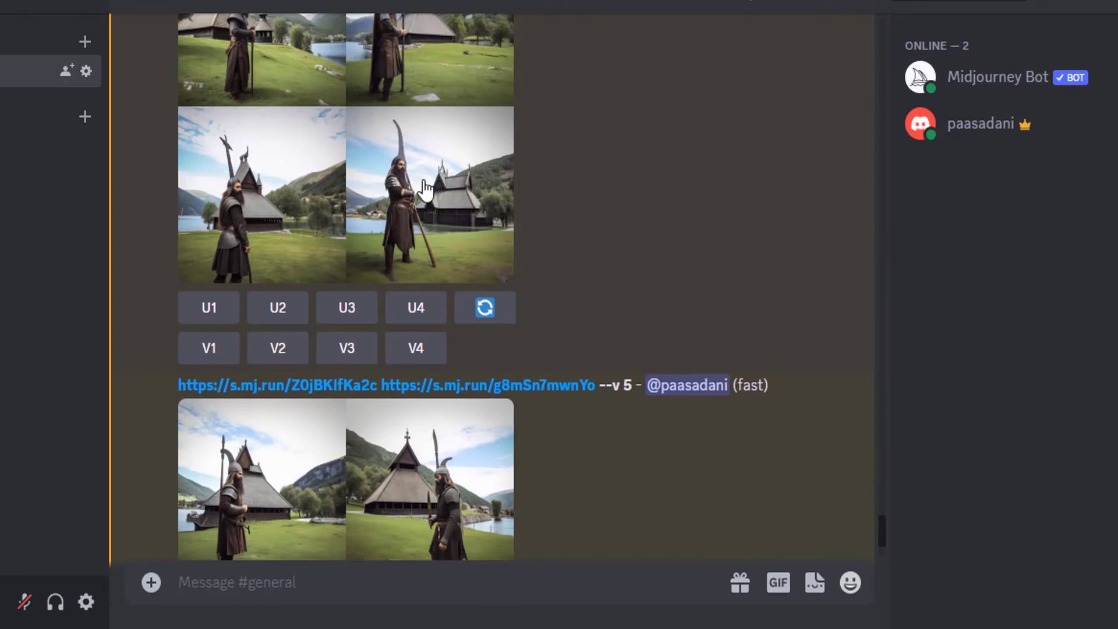
pyautogui.scroll(-4, 462, 365)
pyautogui.scroll(-10, 462, 364)
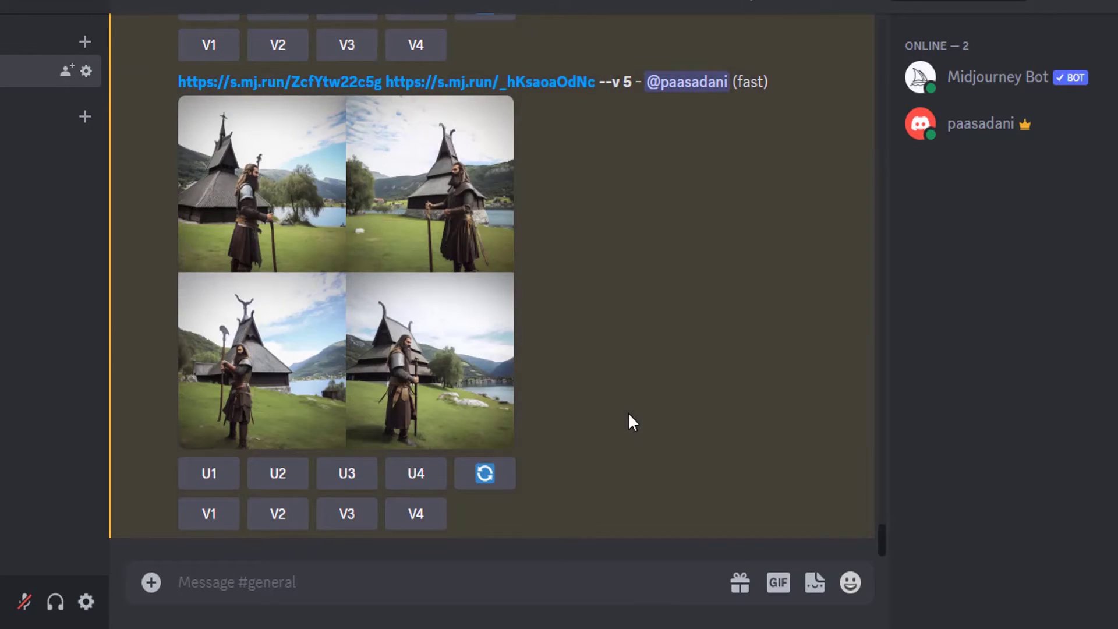
# - Start a new /blend command with man-gd57e7d954_1920.jpg as image1 and stave-church-g8ddc623ef_1920.jpg as image2
pyautogui.write('/blend')
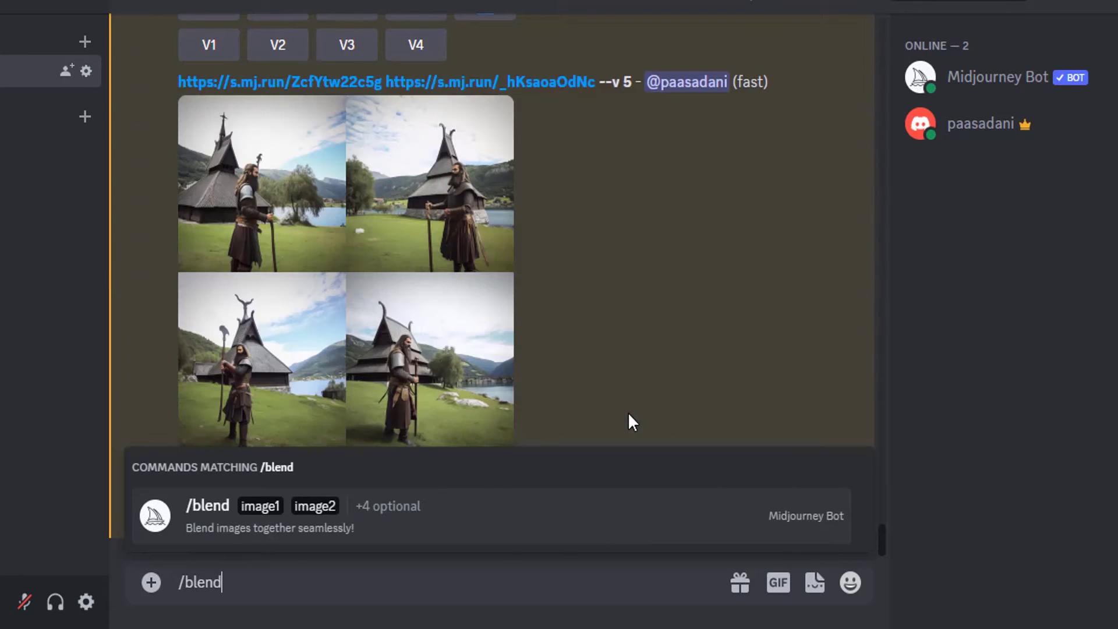
pyautogui.click(396, 527)
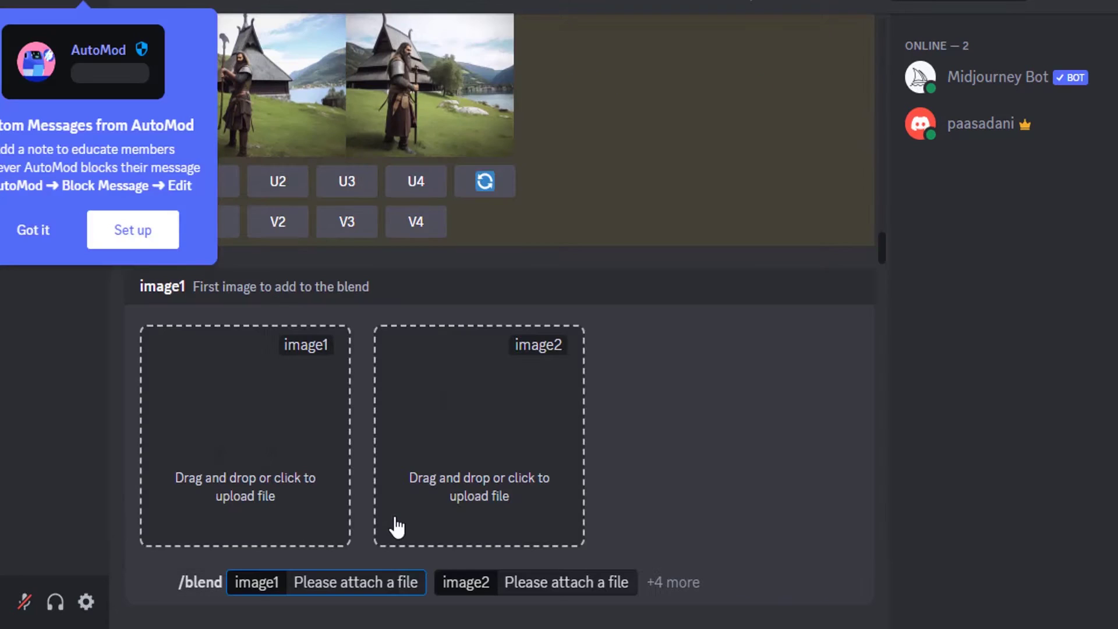
pyautogui.click(297, 445)
pyautogui.doubleClick(886, 217)
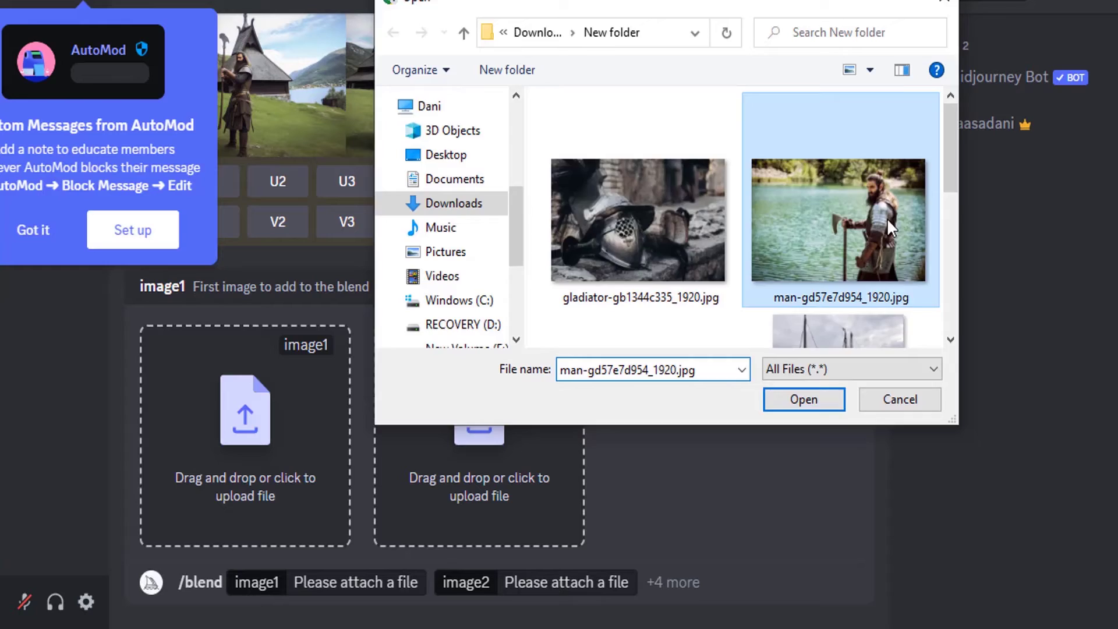
pyautogui.click(492, 454)
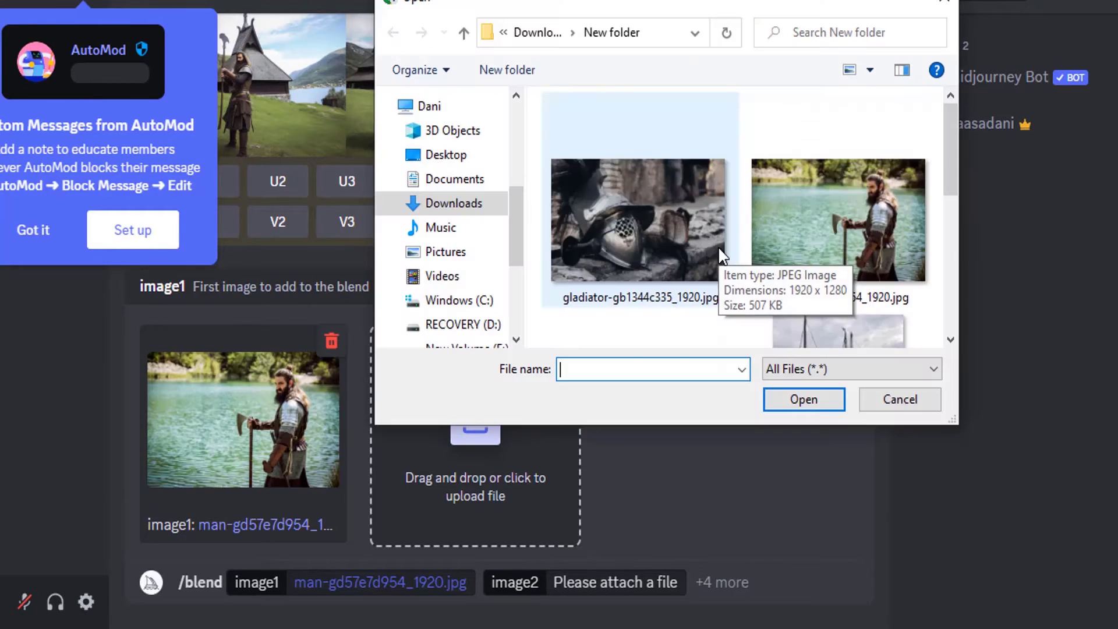
pyautogui.scroll(-3, 755, 236)
pyautogui.doubleClick(705, 243)
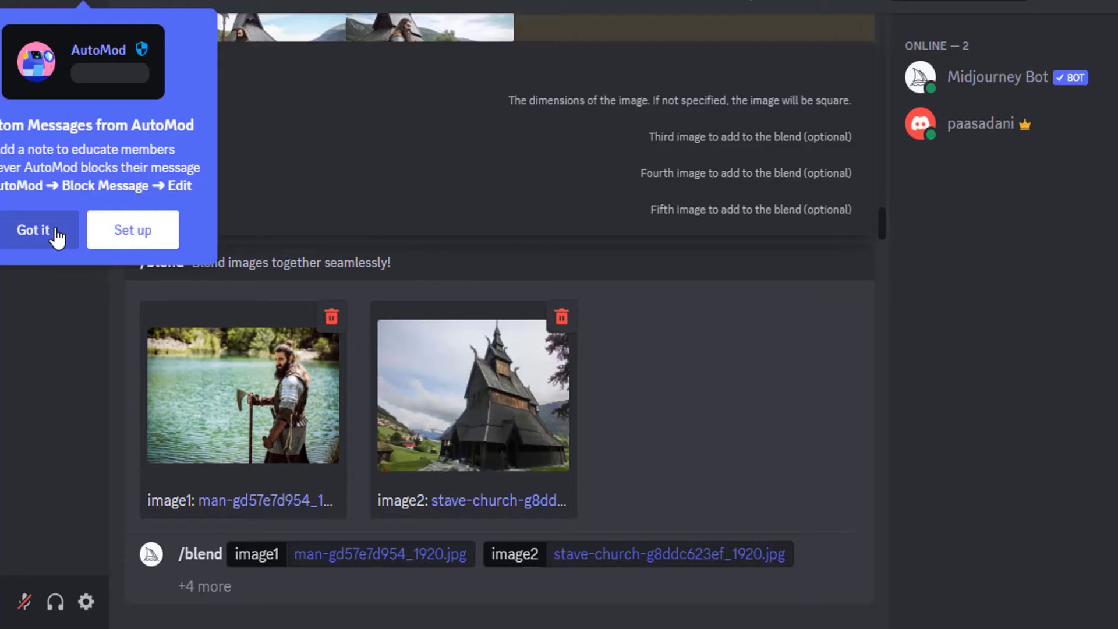
# - Add the optional image3 to the blend and attach viking-g16e1cbcb0_1920.jpg to it
pyautogui.click(801, 556)
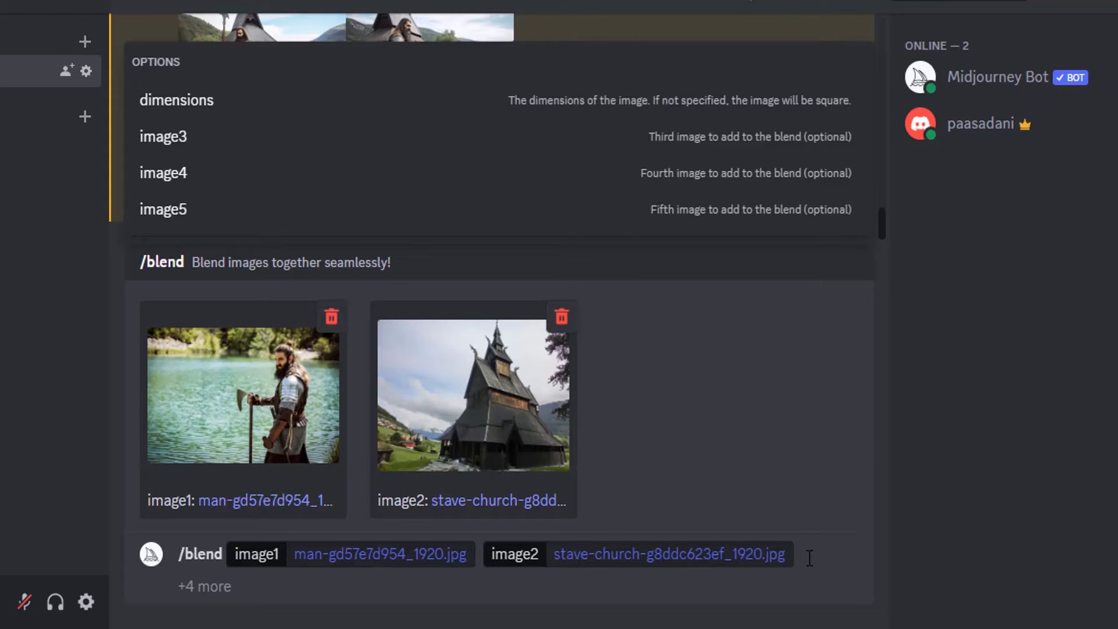
pyautogui.click(180, 147)
pyautogui.click(717, 379)
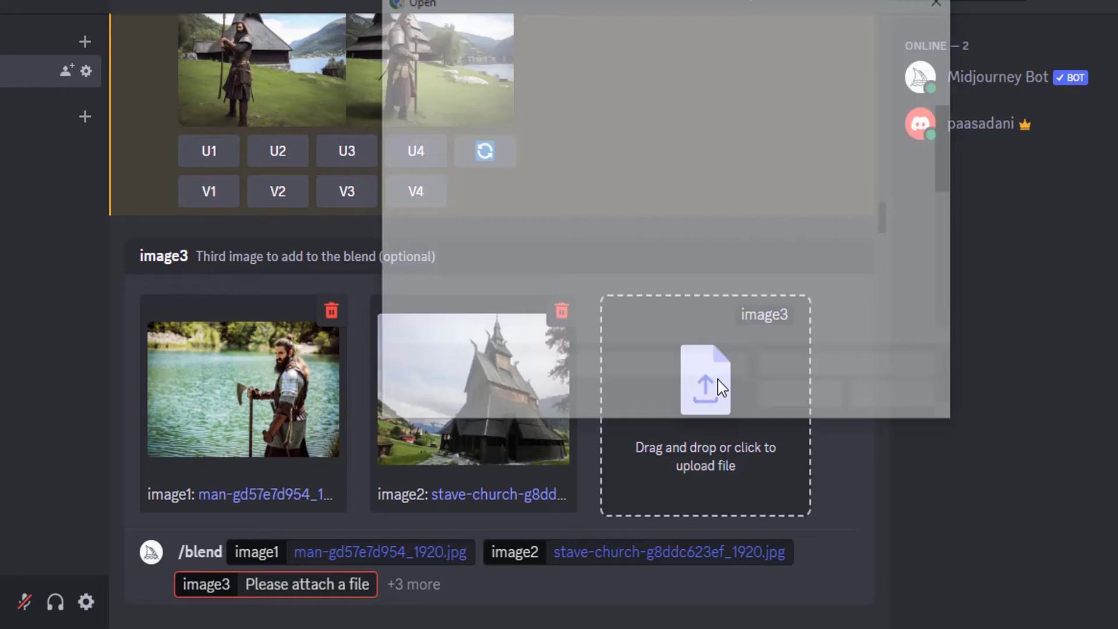
pyautogui.scroll(-2, 839, 245)
pyautogui.click(856, 255)
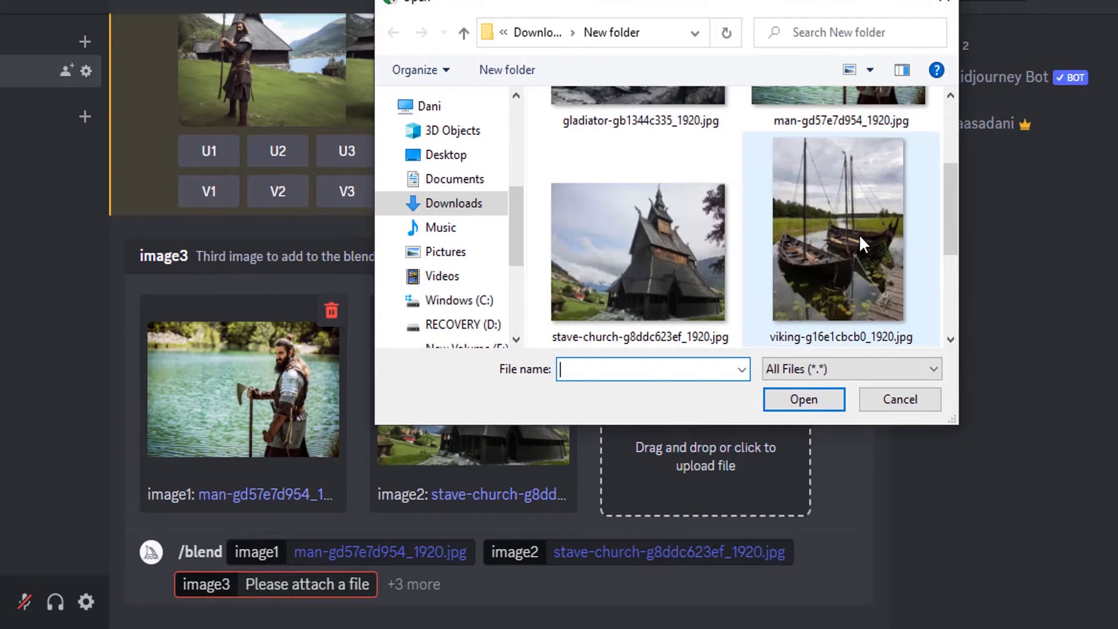
pyautogui.doubleClick(859, 234)
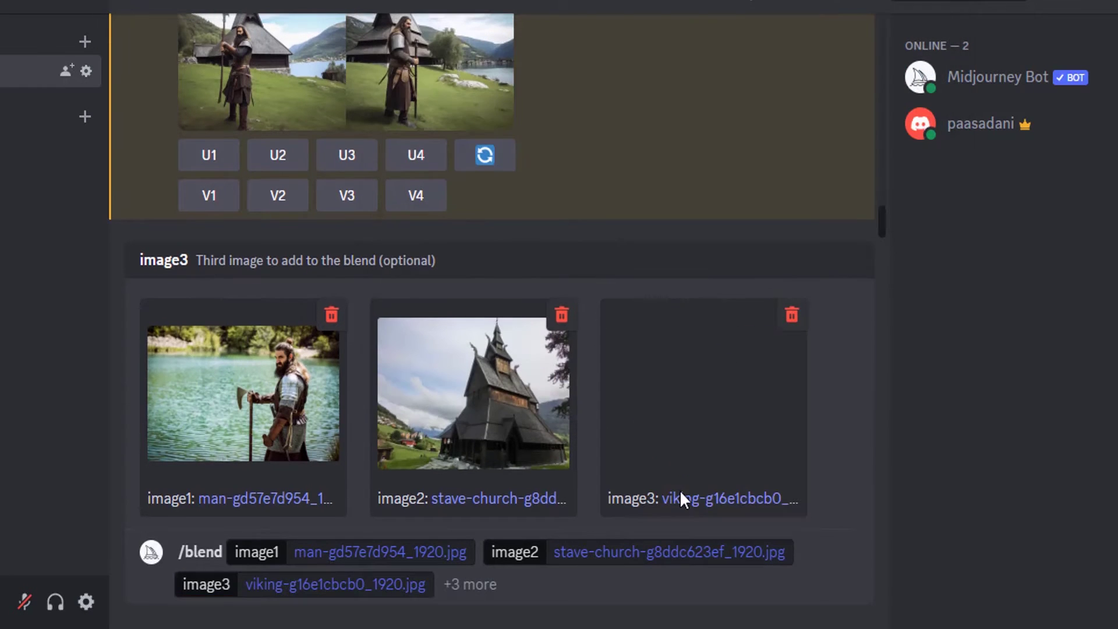
# - Add the optional image4 to the blend and attach gladiator-gb1344c335_1920.jpg to it
pyautogui.click(439, 584)
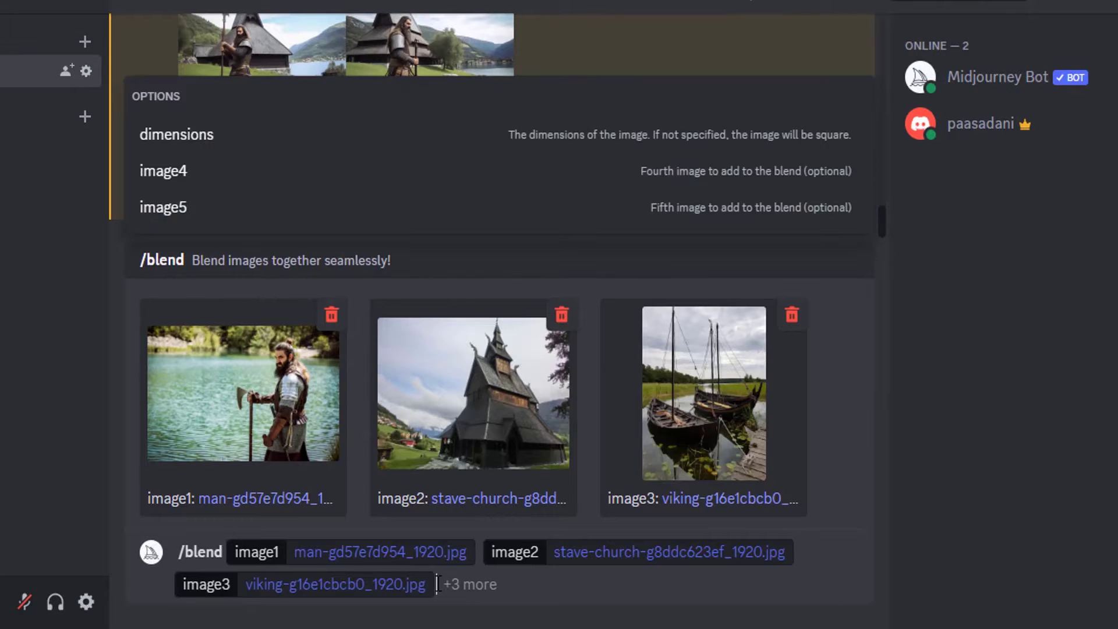
pyautogui.click(231, 175)
pyautogui.click(708, 463)
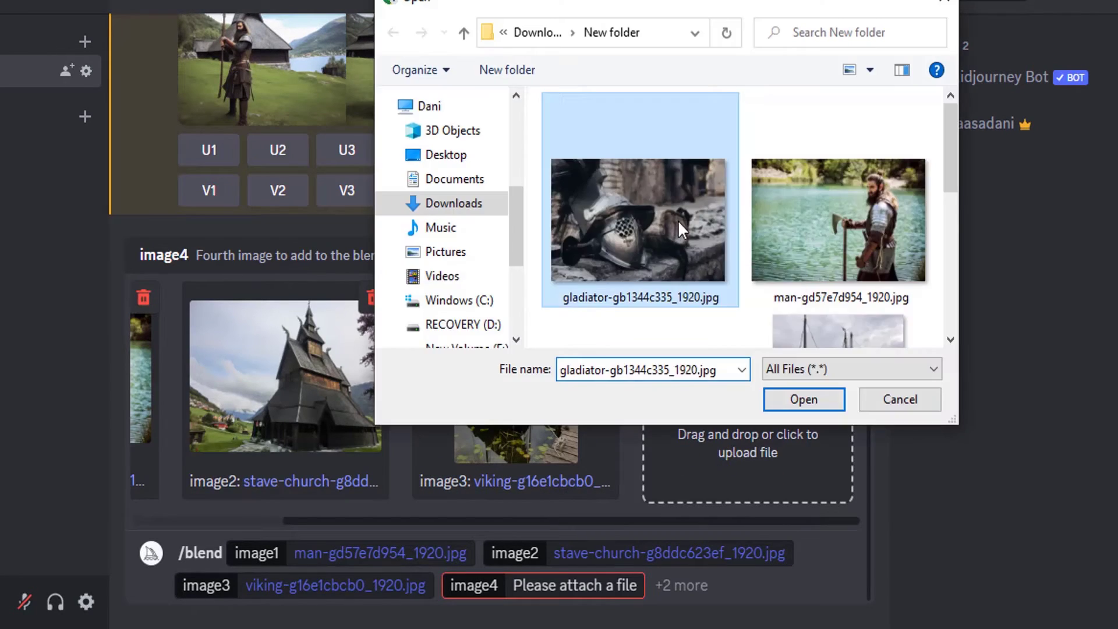
pyautogui.doubleClick(678, 220)
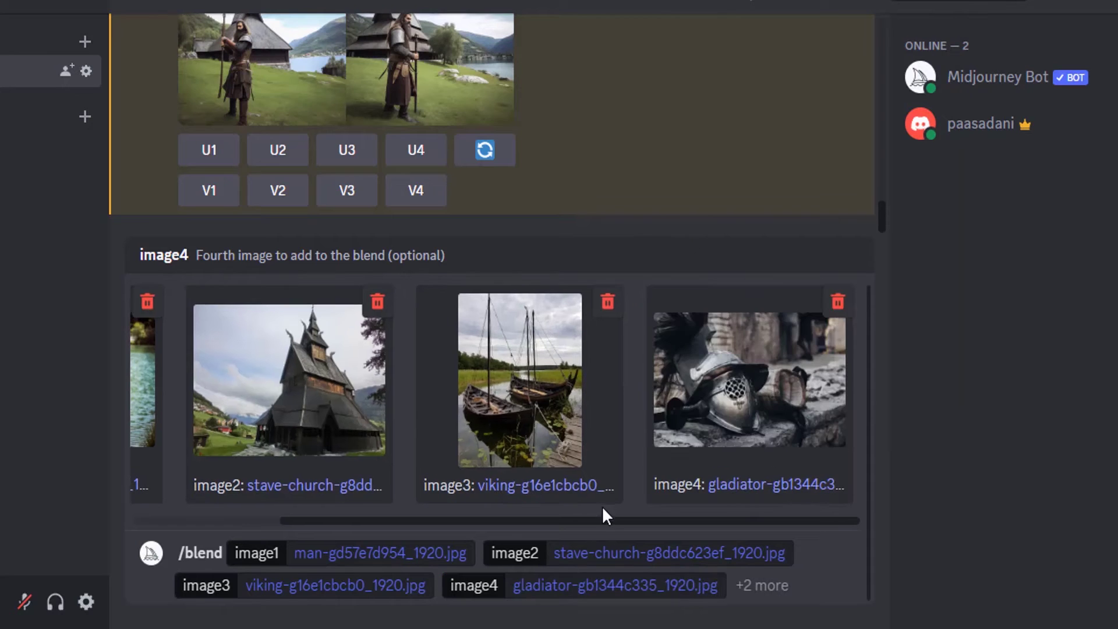
# - Add the optional image5 with viking-gd16b91168_1280.png attached and submit the five-image blend
pyautogui.click(733, 582)
pyautogui.click(219, 210)
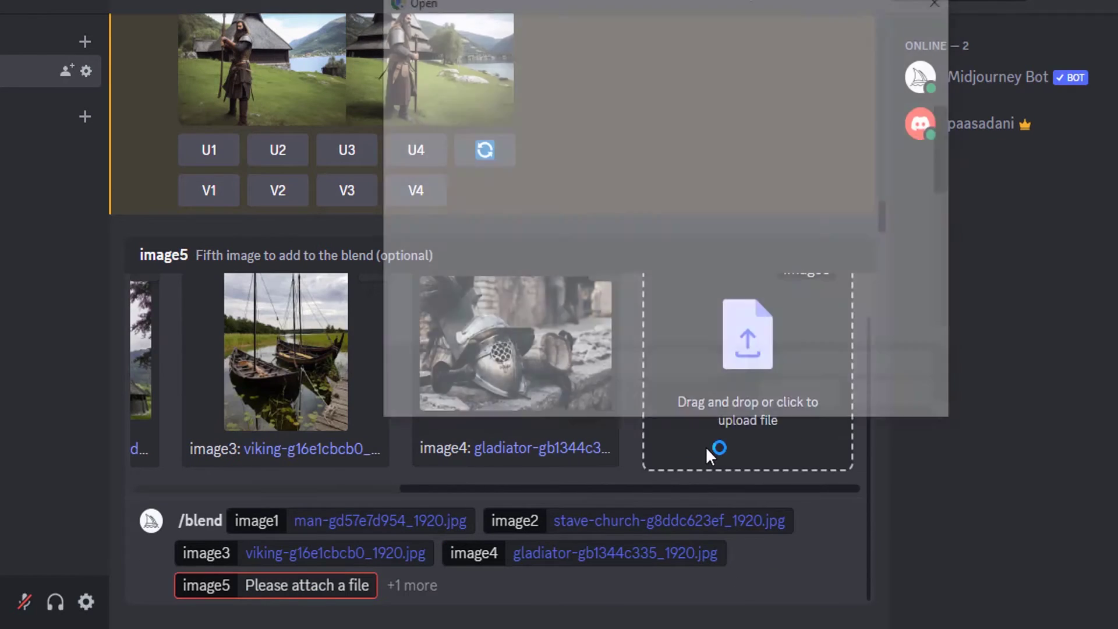
pyautogui.click(704, 446)
pyautogui.doubleClick(615, 326)
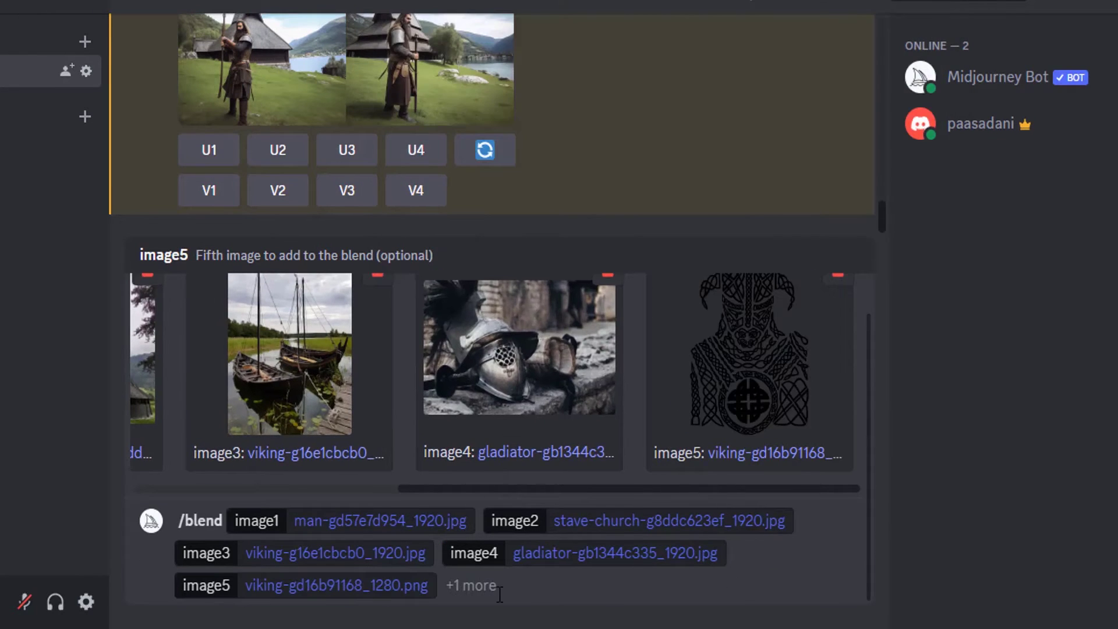
pyautogui.press('Return')
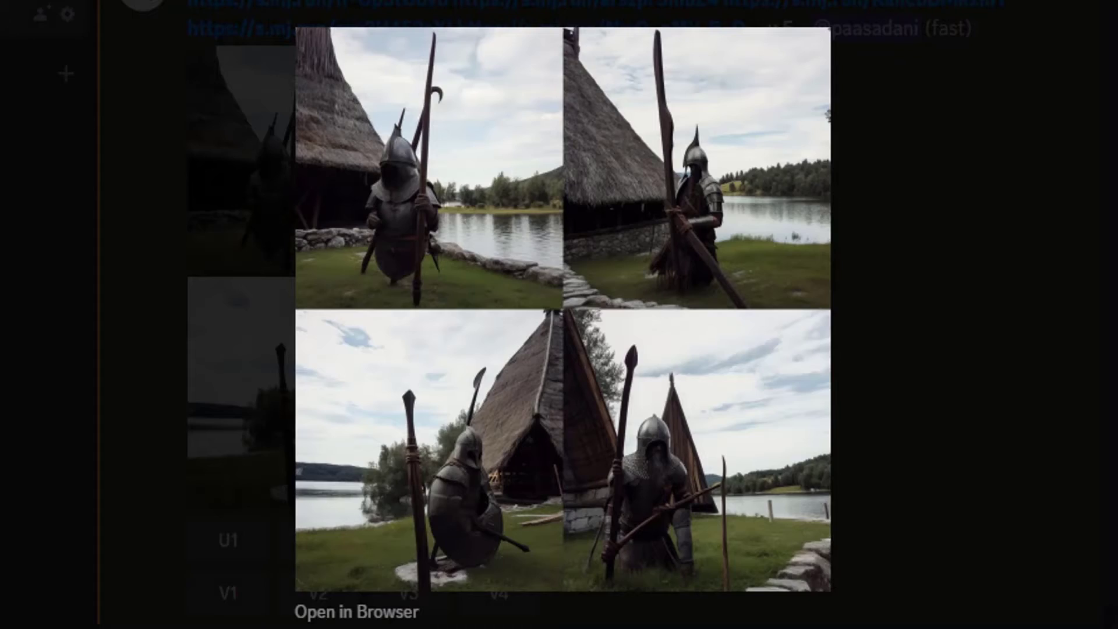
# - Open the five-image blend result at full size in the browser and examine its four variants
pyautogui.click(383, 623)
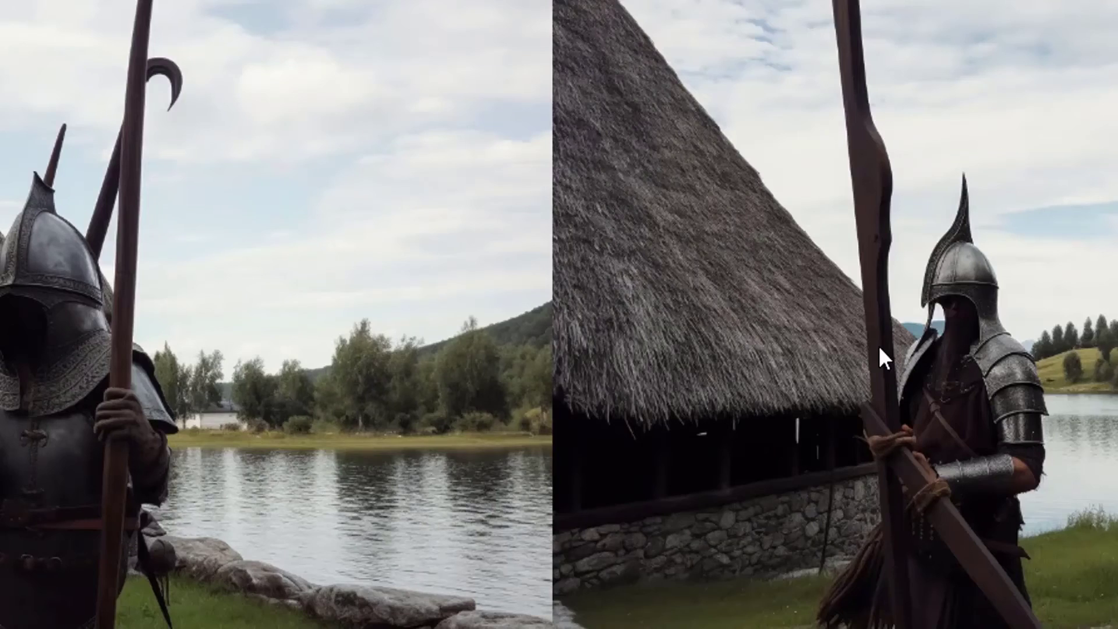
pyautogui.scroll(-8, 640, 336)
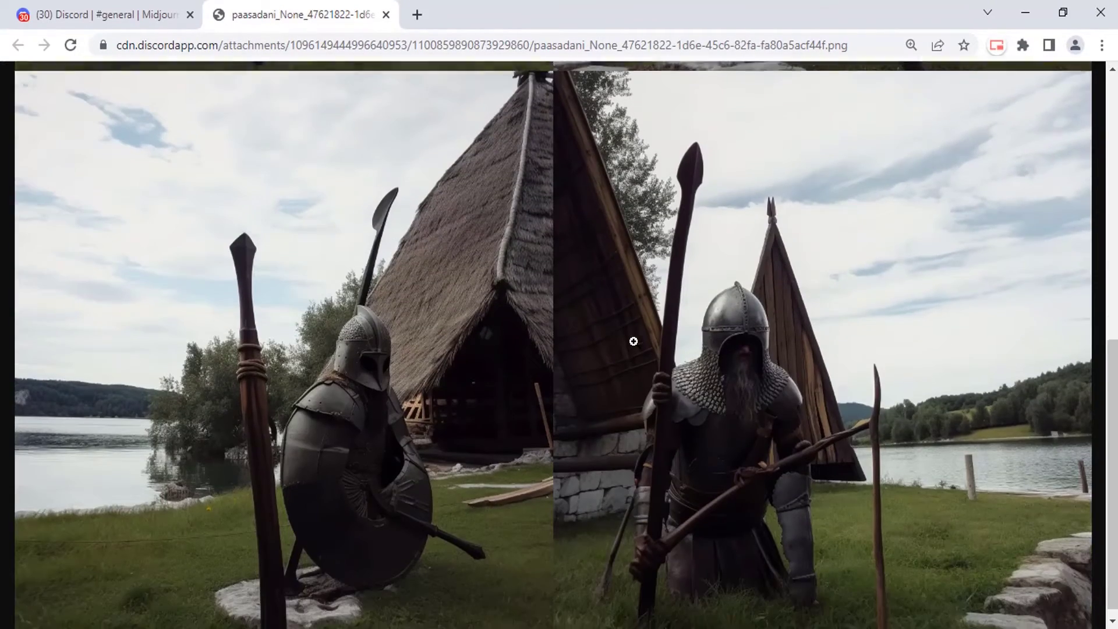
pyautogui.scroll(8, 634, 341)
pyautogui.scroll(-8, 634, 341)
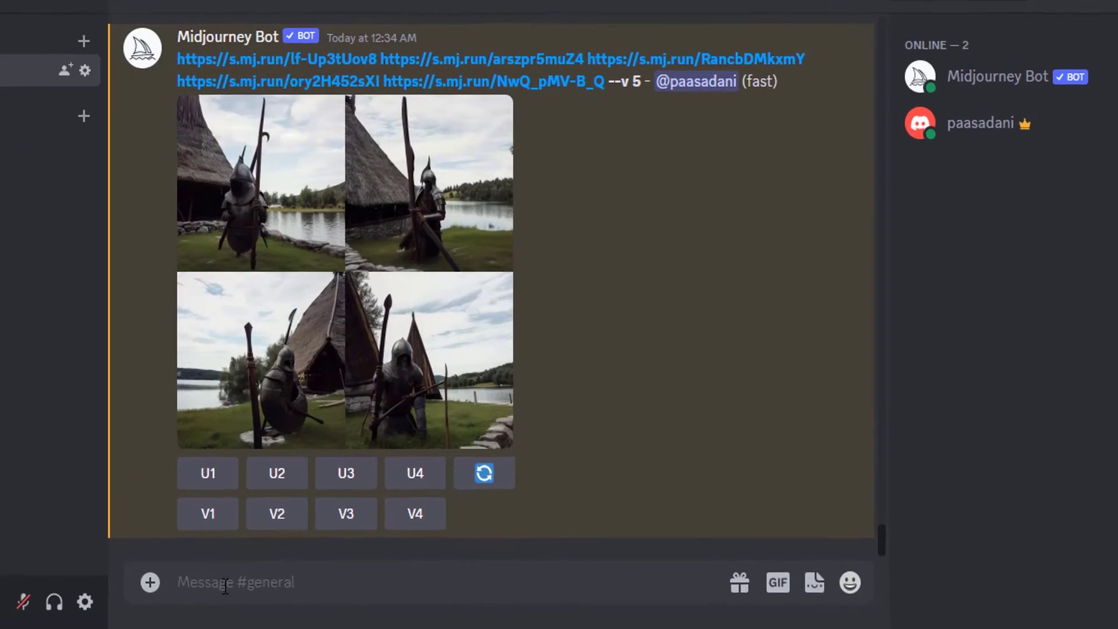
# - Submit a new /blend with man-gd57e7d954_1920.jpg, viking-g16e1cbcb0_1920.jpg, stave-church-g8ddc623ef_1920.jpg and viking-gd16b91168_1280.png as image1 to image4
pyautogui.click(356, 593)
pyautogui.write('/')
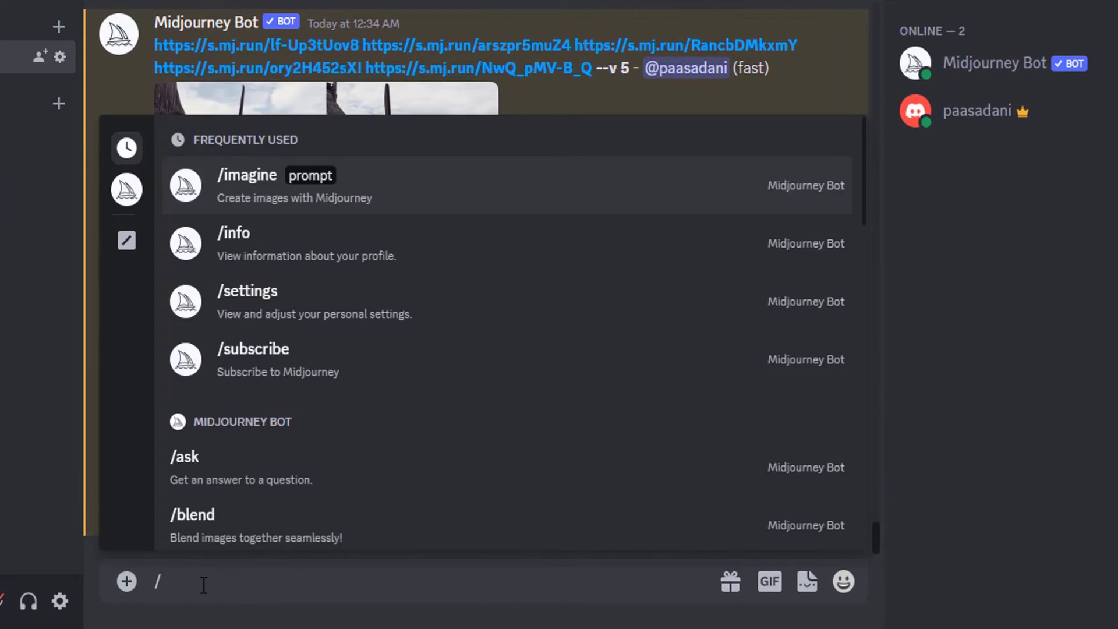
pyautogui.write('blend image1 man-gd57e7d954_1920.jpg image2 viking-g16e1cbcb0_1920.jpg')
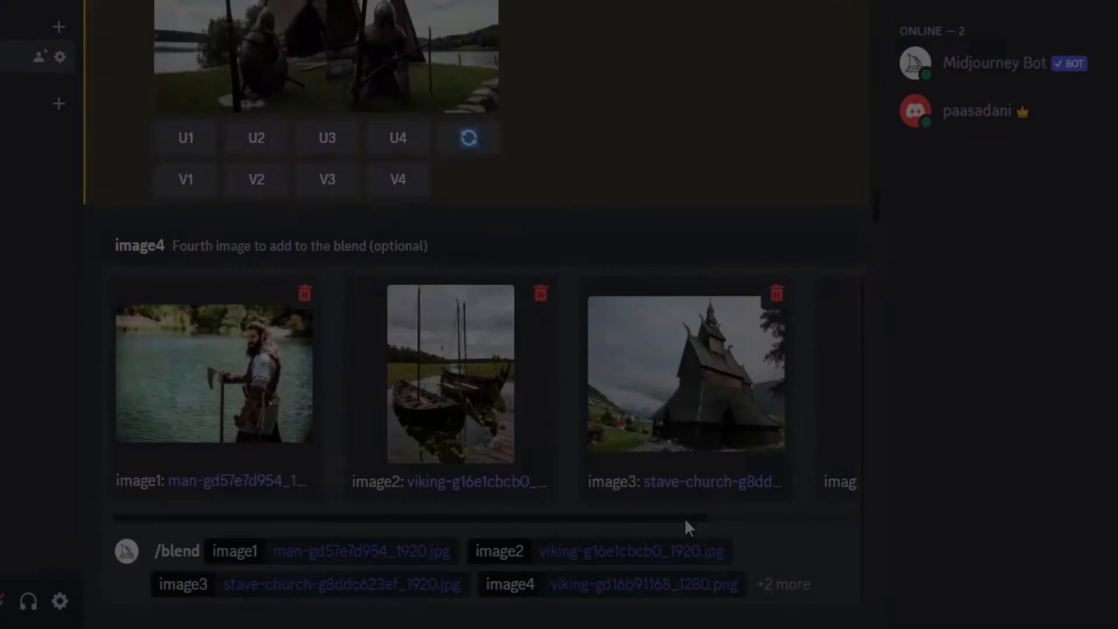
pyautogui.moveTo(686, 518); pyautogui.dragTo(473, 505)
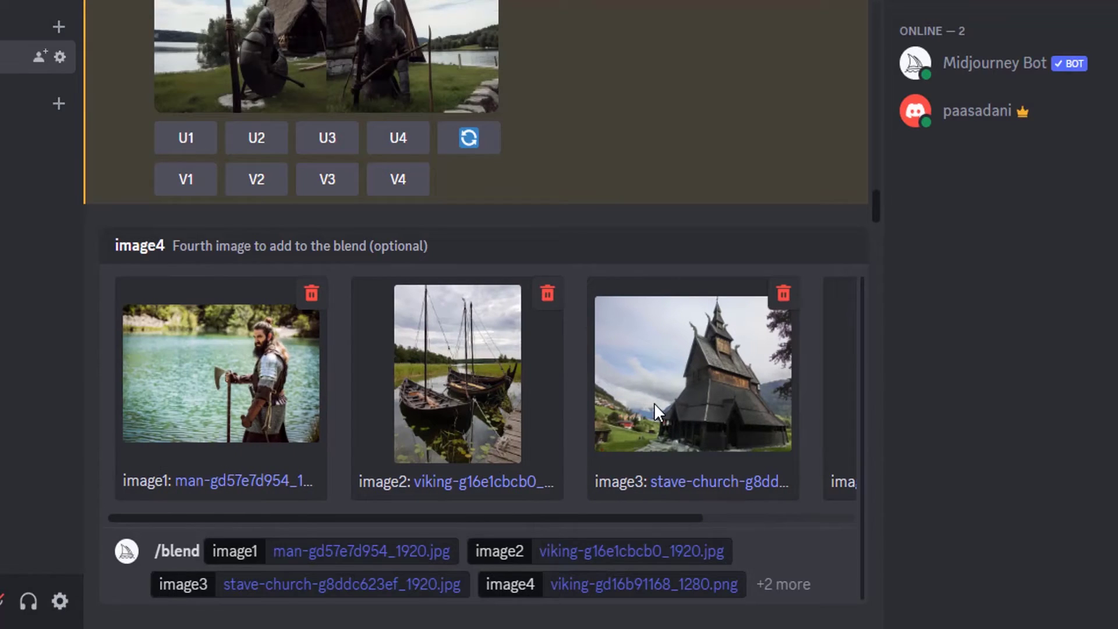
pyautogui.press('Return')
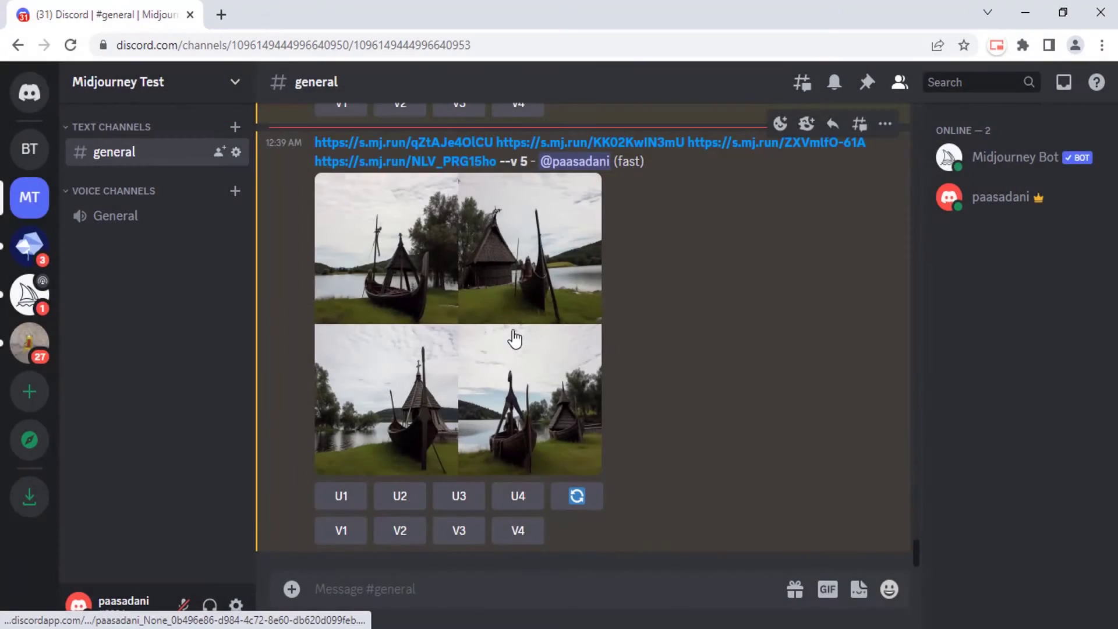
# - Open the four-image blend result at full size in the browser, examine all its variants, and return to the channel
pyautogui.click(515, 338)
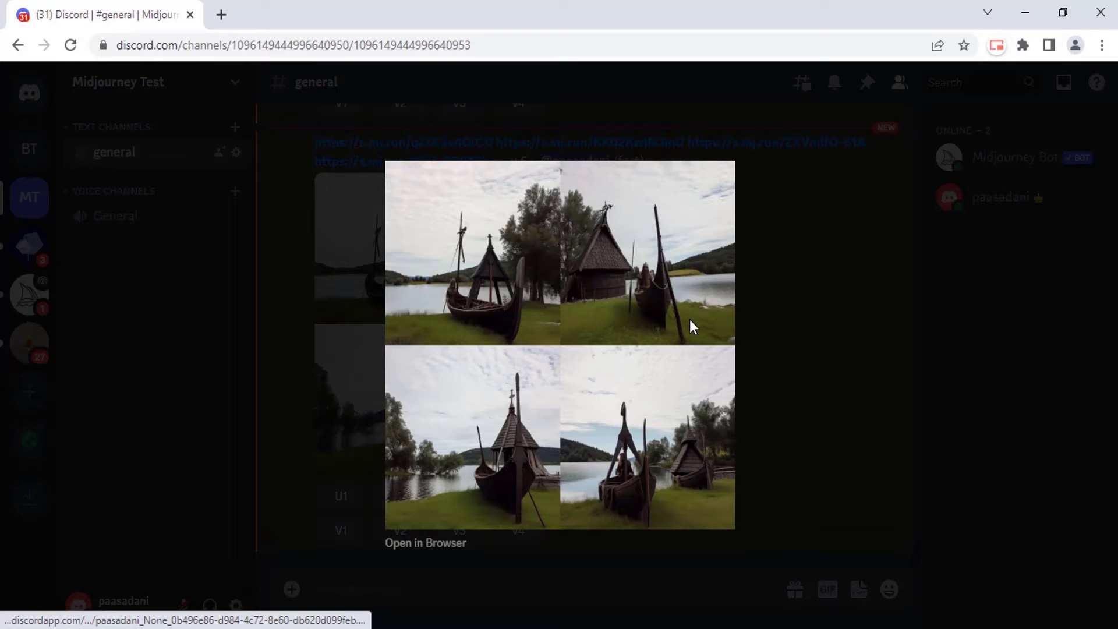
pyautogui.click(407, 536)
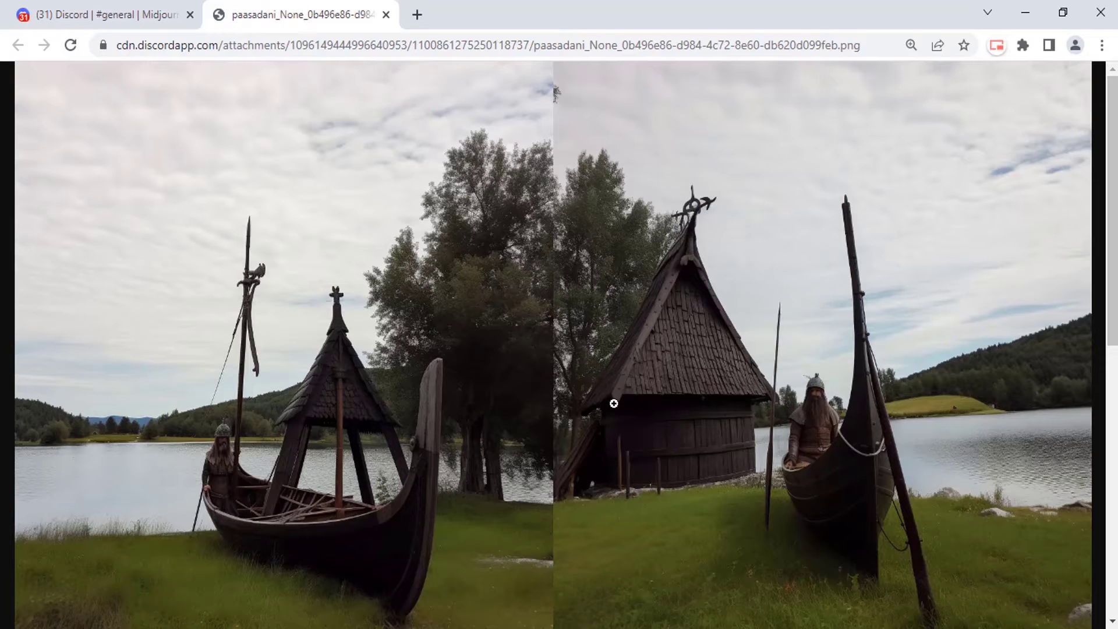
pyautogui.scroll(-1, 407, 442)
pyautogui.scroll(-6, 254, 400)
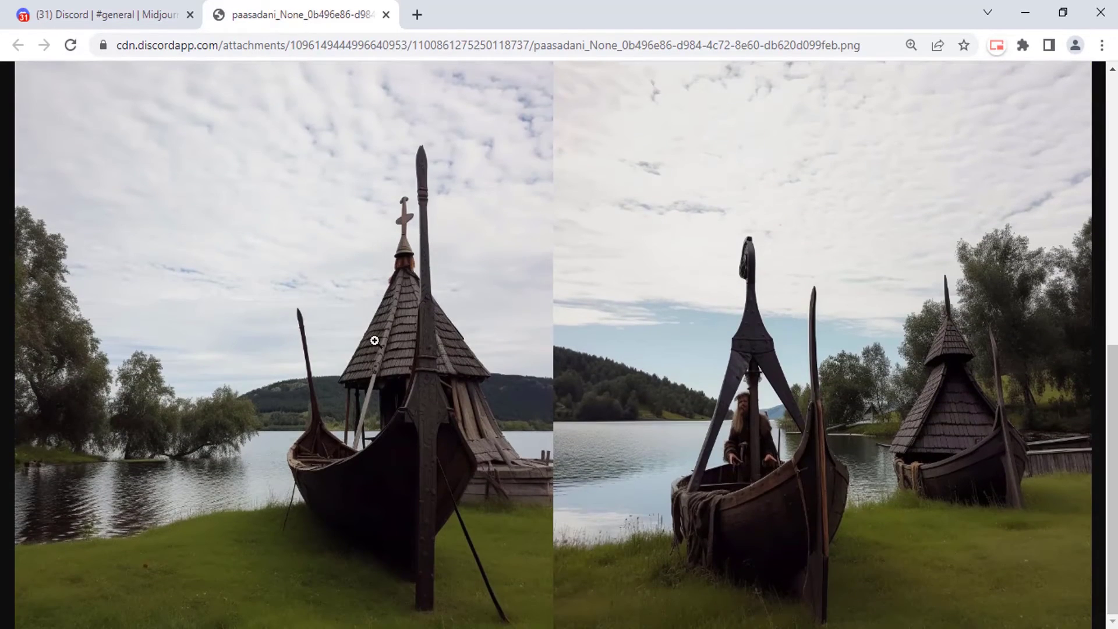
pyautogui.scroll(1, 787, 475)
pyautogui.scroll(7, 787, 475)
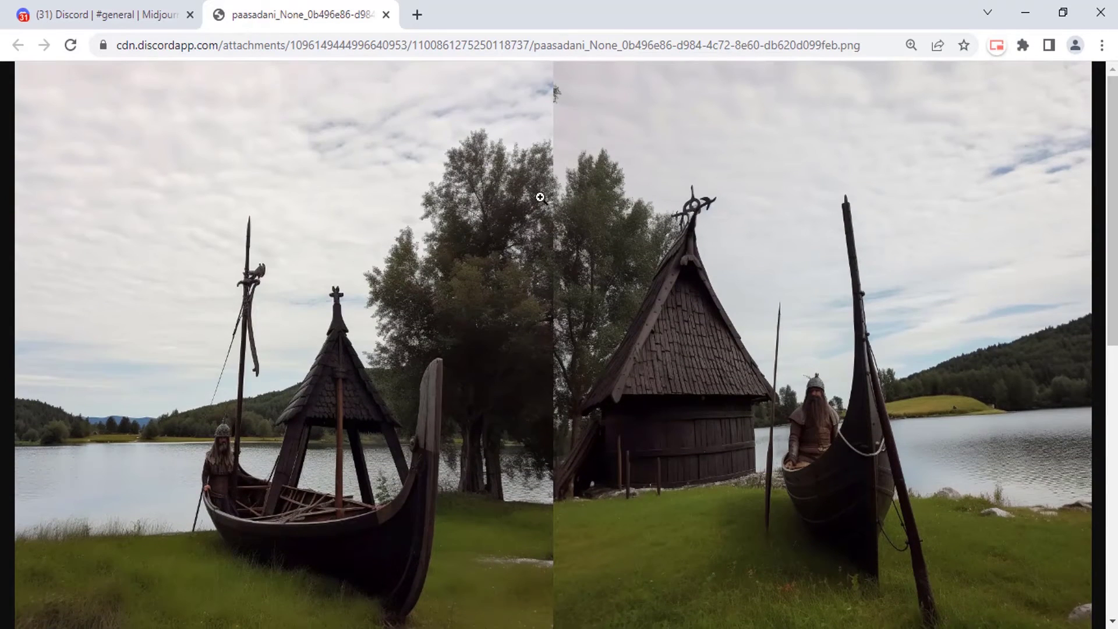
pyautogui.click(385, 14)
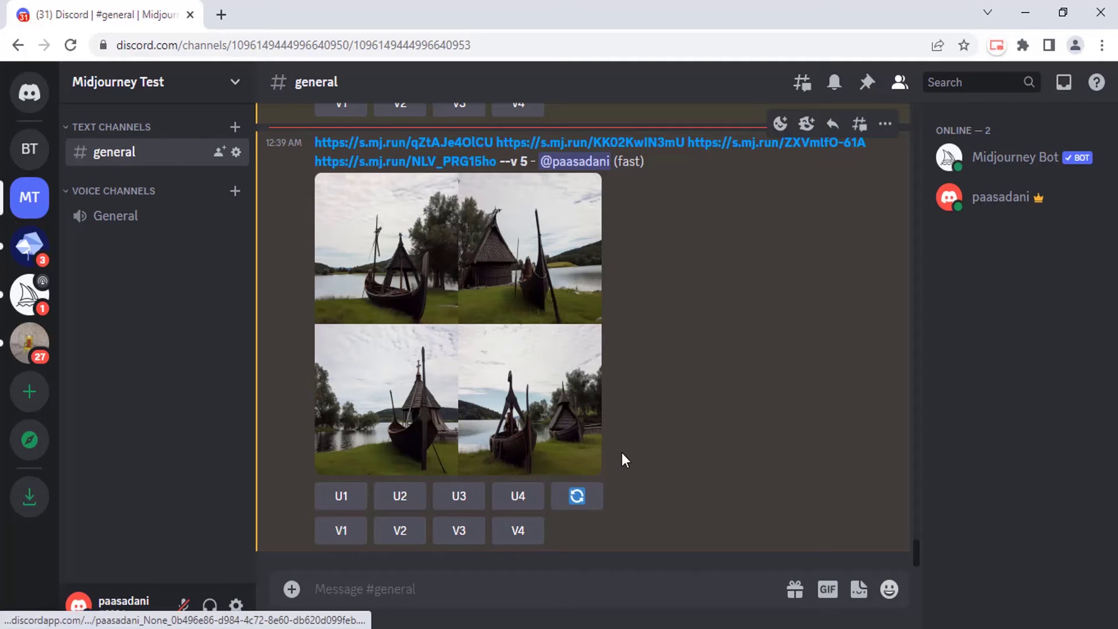
# - Copy the four image links from the message of the four-image blend result
pyautogui.scroll(3, 538, 460)
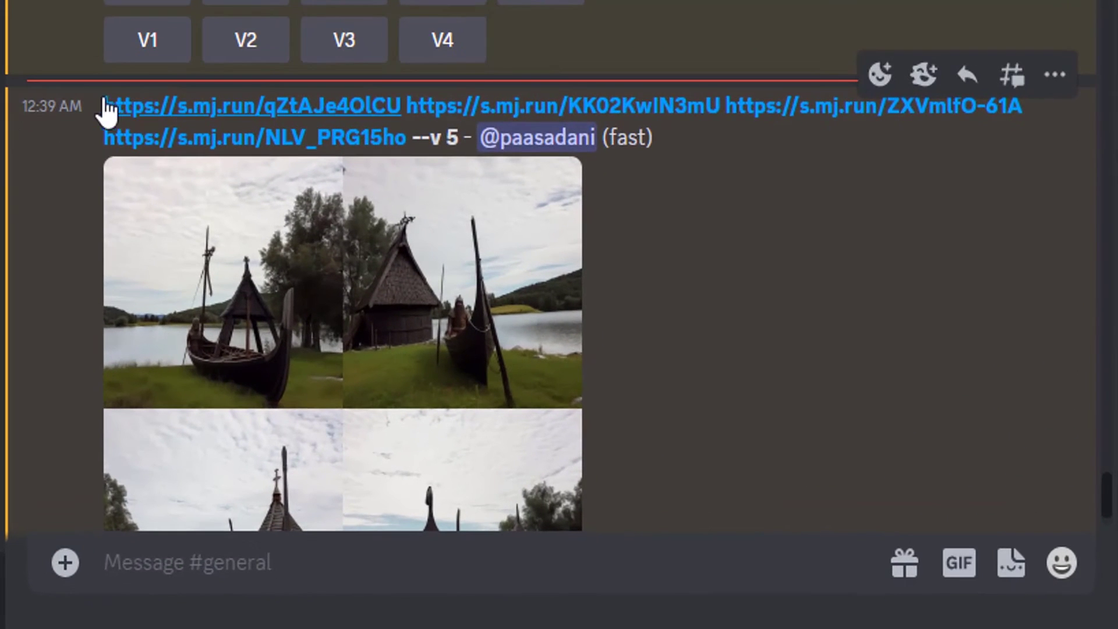
pyautogui.moveTo(315, 319); pyautogui.dragTo(455, 339)
pyautogui.moveTo(339, 145); pyautogui.dragTo(406, 142)
pyautogui.hotkey('ctrl', 'c')
# - Create an /imagine prompt from the four copied links plus "viking man looking ferociously near lake with boat, cinematic lighting"
pyautogui.scroll(-5, 407, 142)
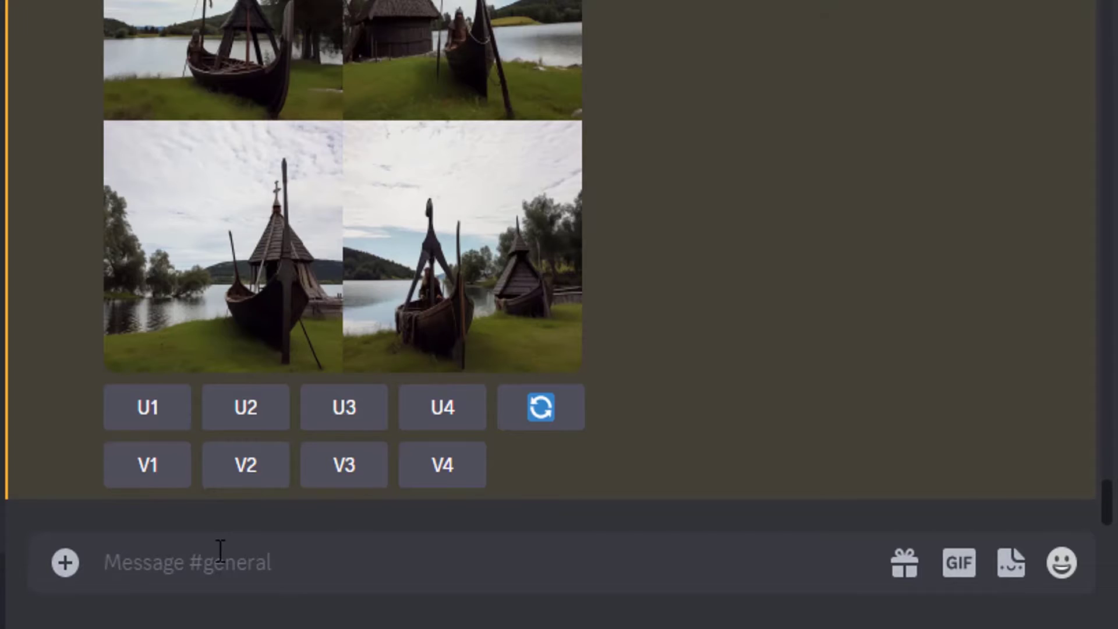
pyautogui.write('/imagin')
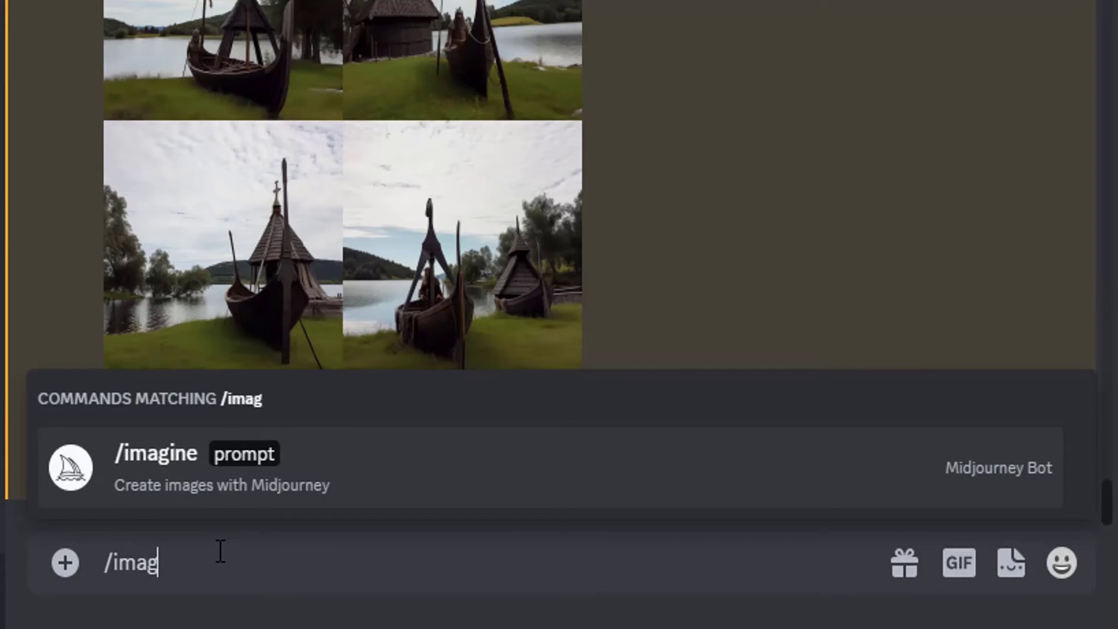
pyautogui.click(288, 460)
pyautogui.hotkey('ctrl', 'v')
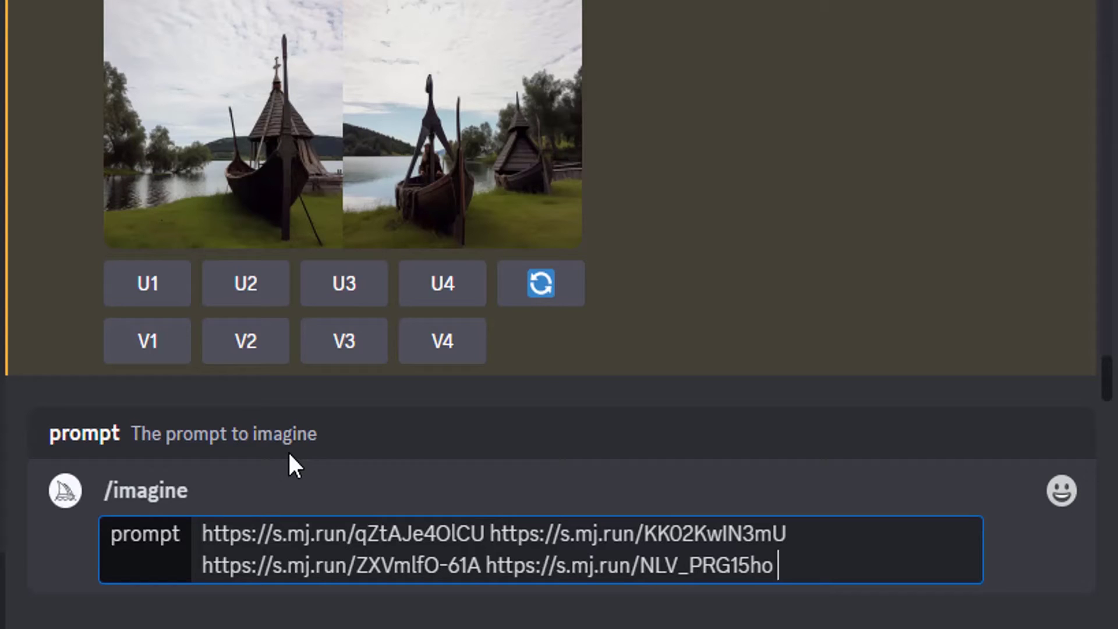
pyautogui.write('viking man looking ferociously near lake with boat, cinematic lighting')
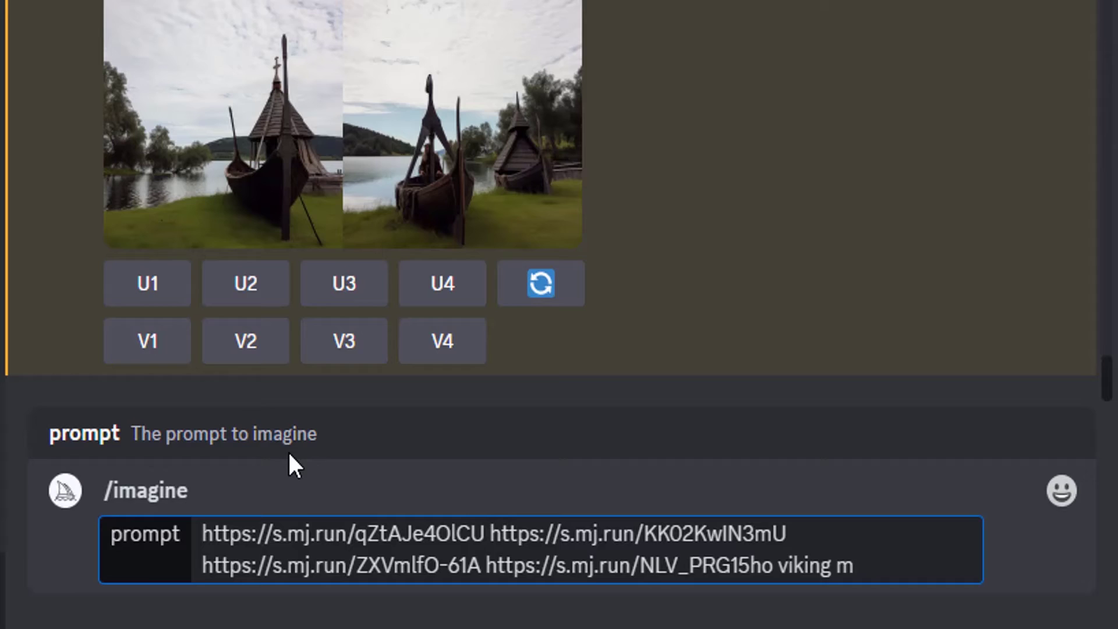
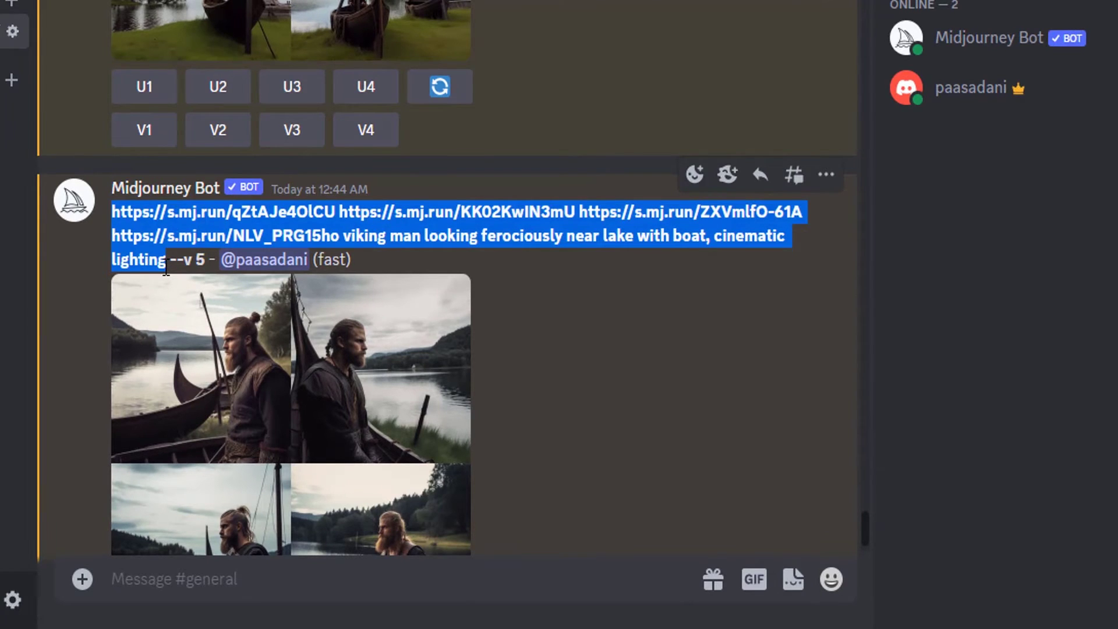
# - Start another /imagine command reusing the previous prompt's four image links and its viking man description
pyautogui.scroll(-4, 233, 408)
pyautogui.click(229, 594)
pyautogui.write('/i')
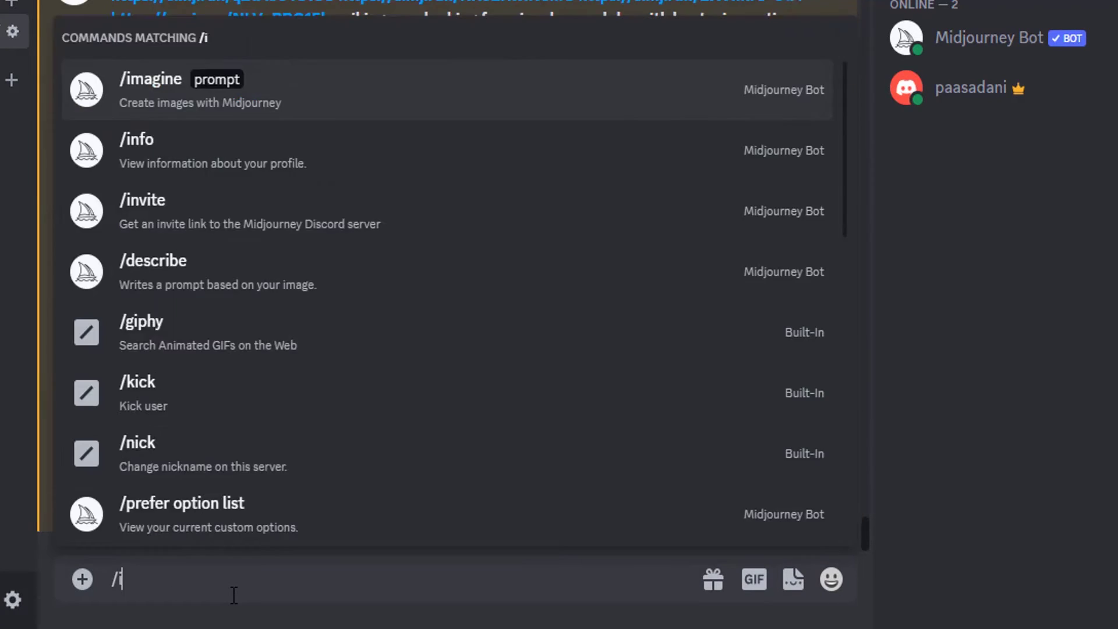
pyautogui.write('mag')
pyautogui.click(275, 521)
pyautogui.write('https://s.mj.run/qZtAJe4OlCU https://s.mj.run/KK02KwIN3mU https://s.mj.run/ZXVmlfO-61A https://s.mj.run/NLV_PRG15ho viking man looking ferociously near lake with boat, cinematic lighting')
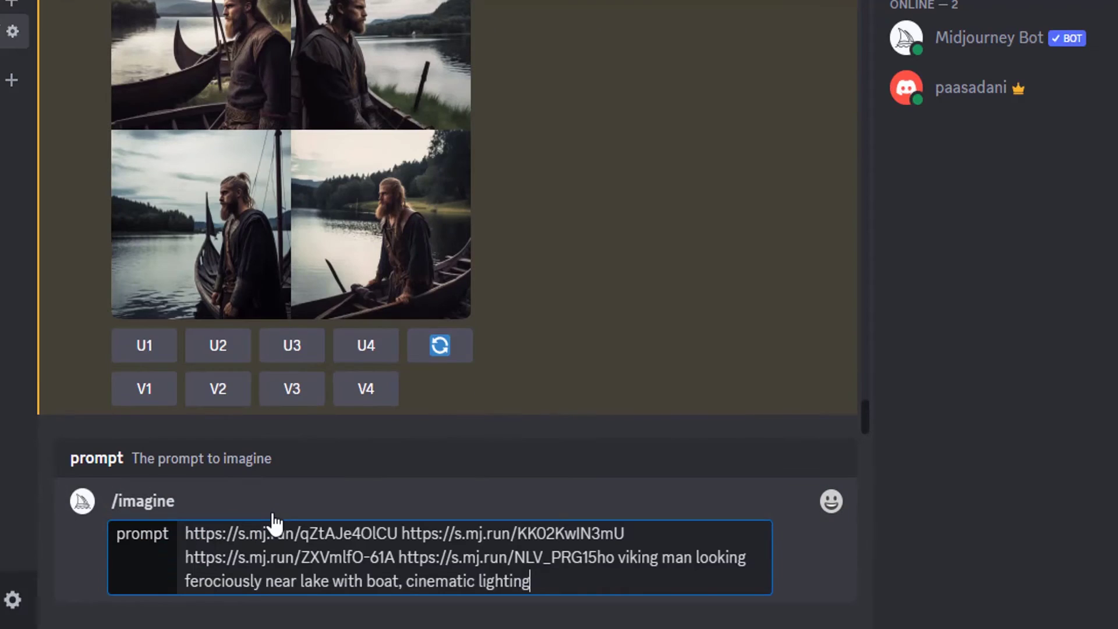
# - Insert "and house" after "boat" in the prompt and submit it
pyautogui.click(399, 581)
pyautogui.write('and house')
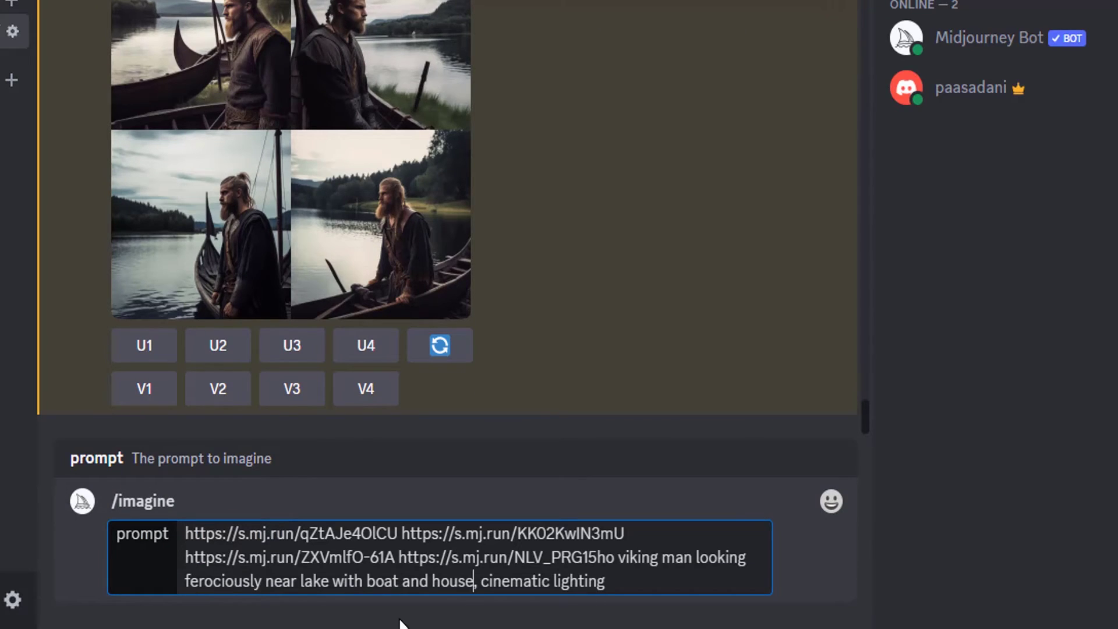
pyautogui.press('Return')
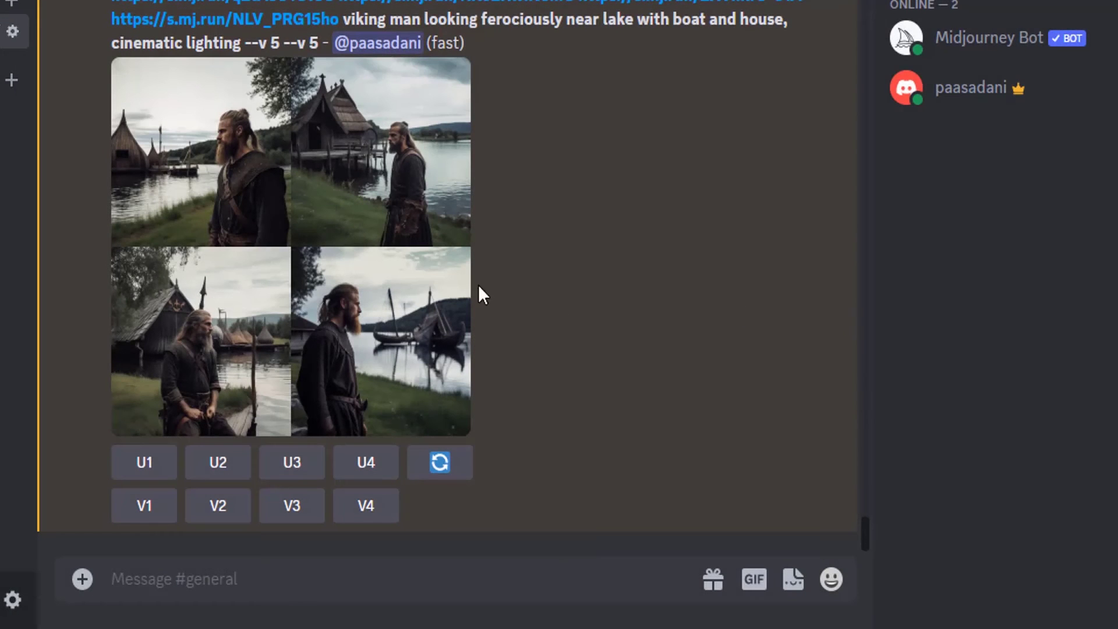
# - Examine the viking man with boat and house grid at full size in the browser, then close the opened image tabs
pyautogui.click(414, 291)
pyautogui.click(251, 520)
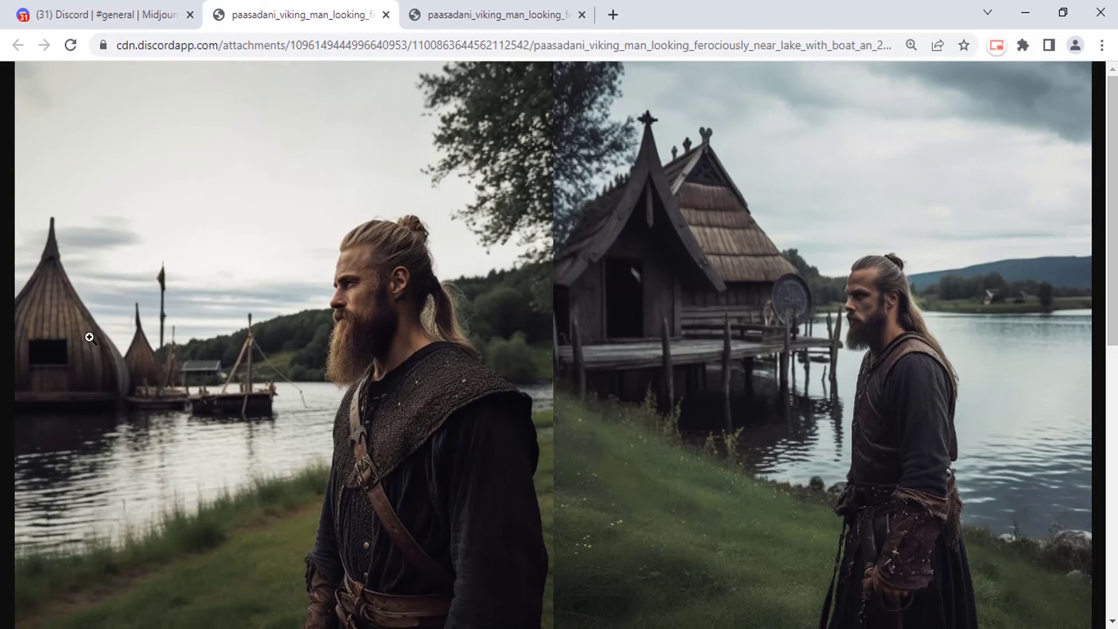
pyautogui.scroll(-10, 236, 413)
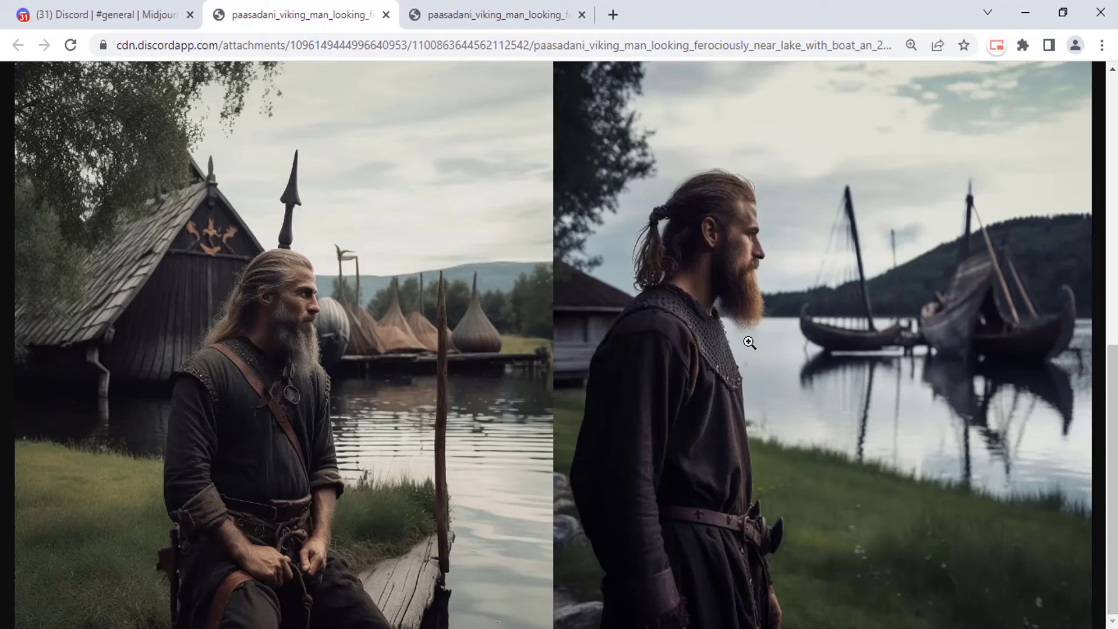
pyautogui.hotkey('ctrl', 'w')
pyautogui.hotkey('ctrl', 'w')
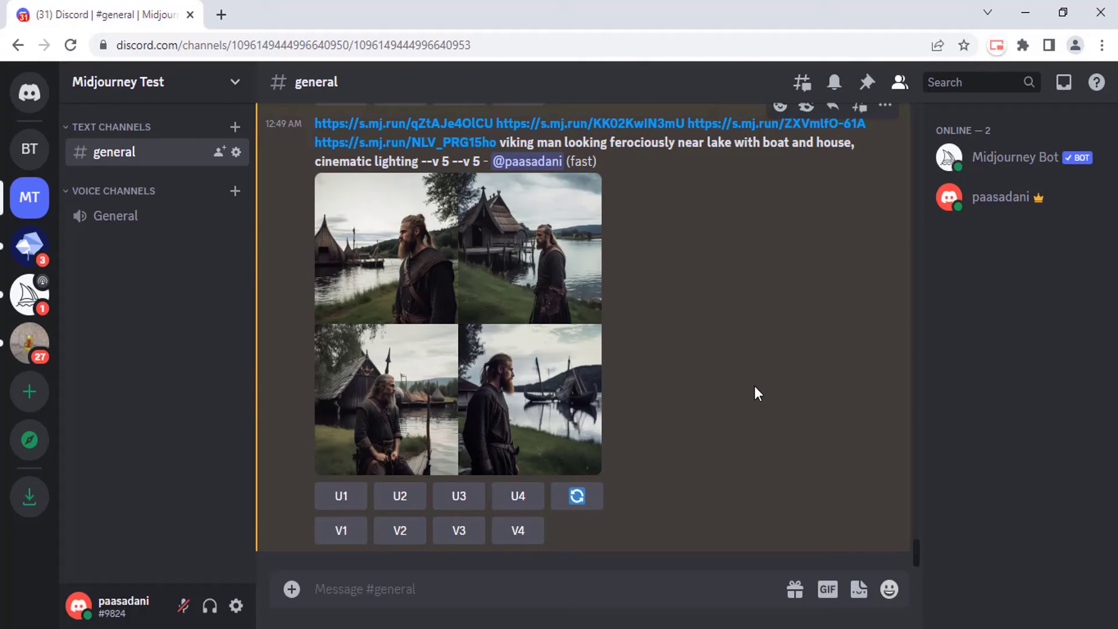
# - Submit an /imagine command with the prompt "cyberpunk background"
pyautogui.write('/ima')
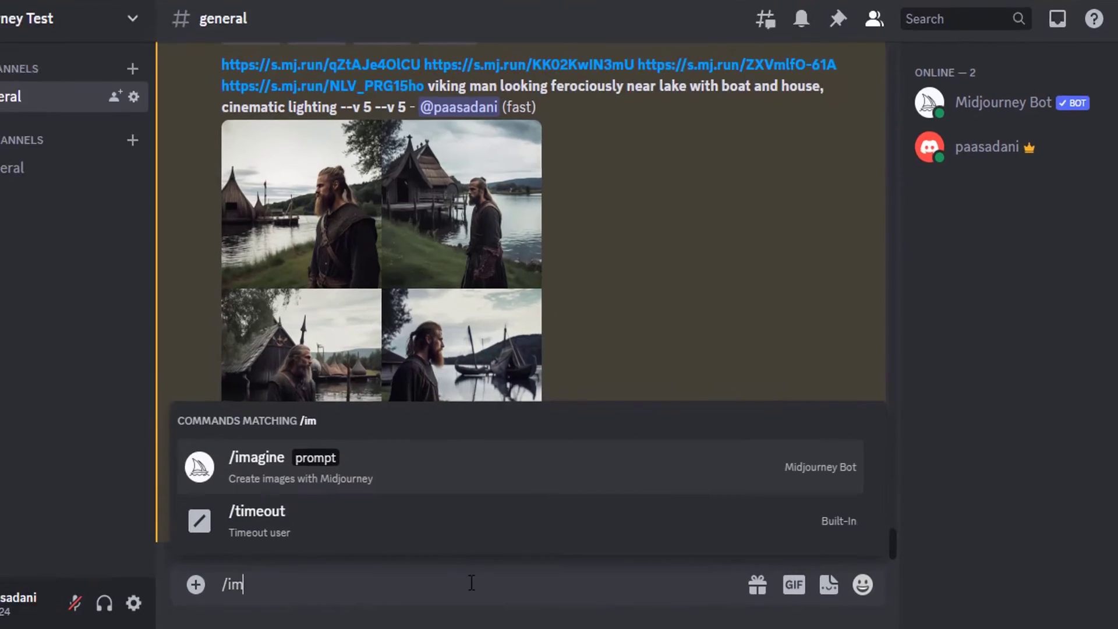
pyautogui.write('gine')
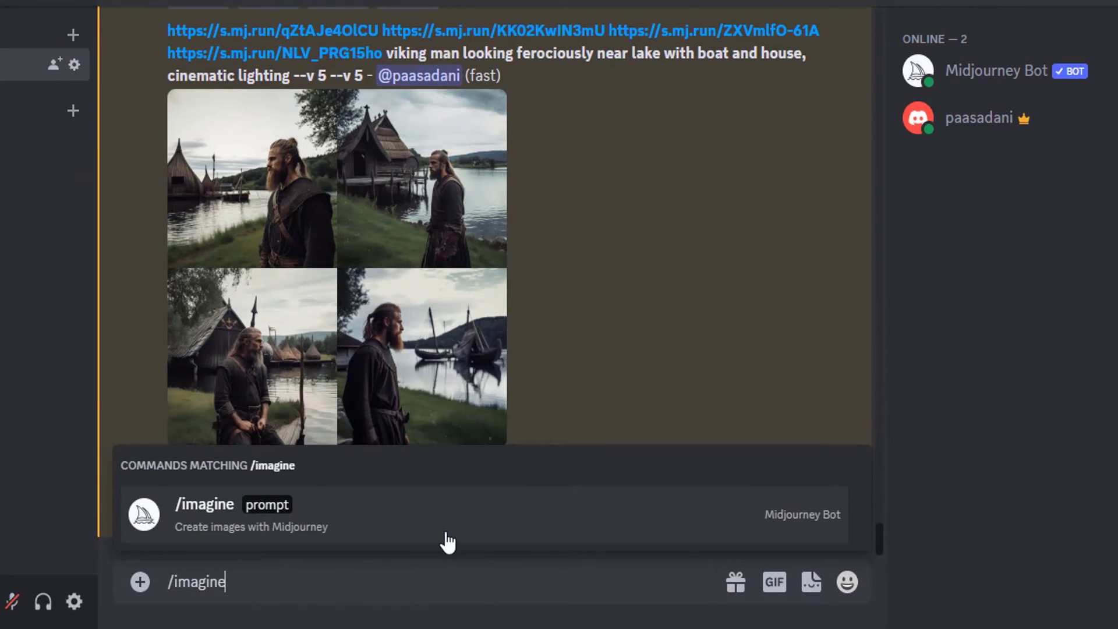
pyautogui.click(441, 532)
pyautogui.write('cyberpunk backg')
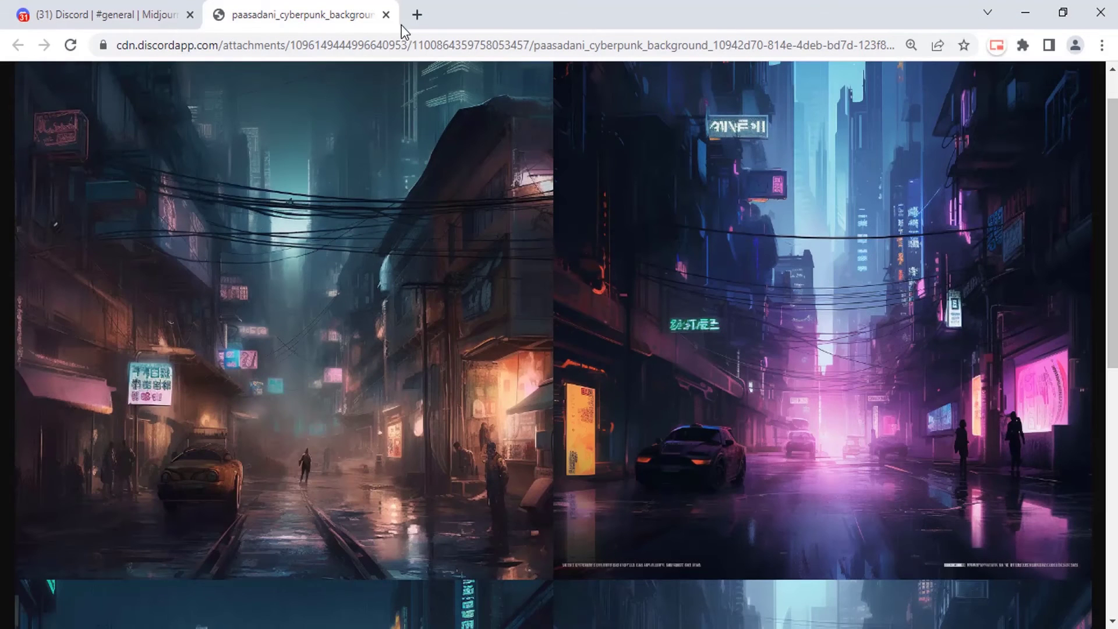
# - Close the full-size cyberpunk image and upscale the second variant of the cyberpunk background grid
pyautogui.click(385, 15)
pyautogui.click(401, 496)
pyautogui.scroll(9, 553, 445)
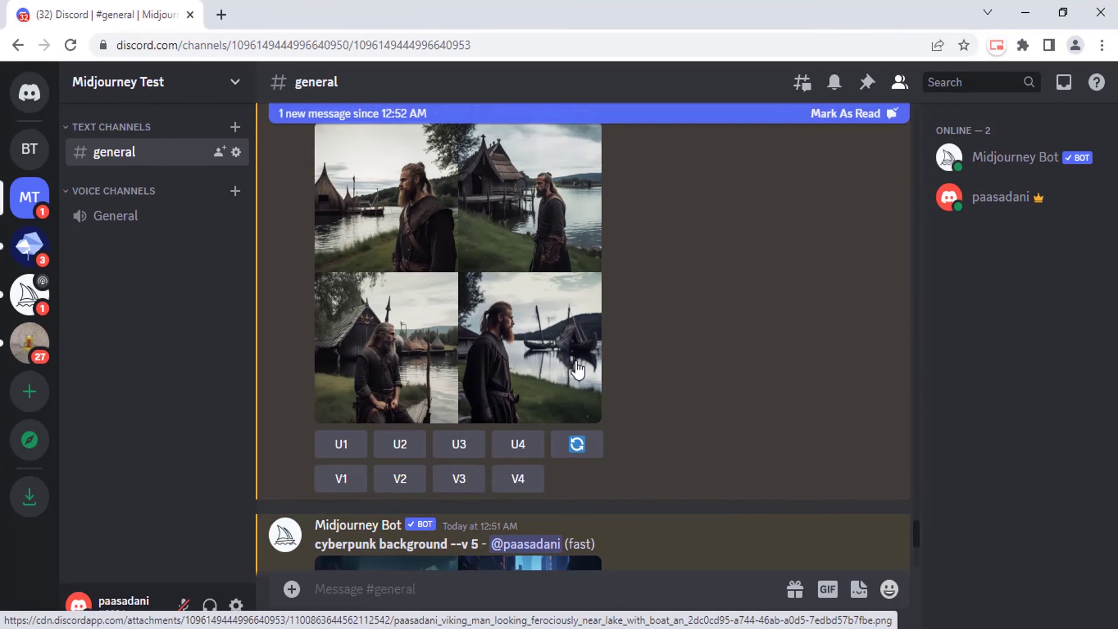
# - Upscale the fourth viking variant, then open the upscaled cyberpunk background at full size in the browser and save it as a PNG file
pyautogui.click(527, 457)
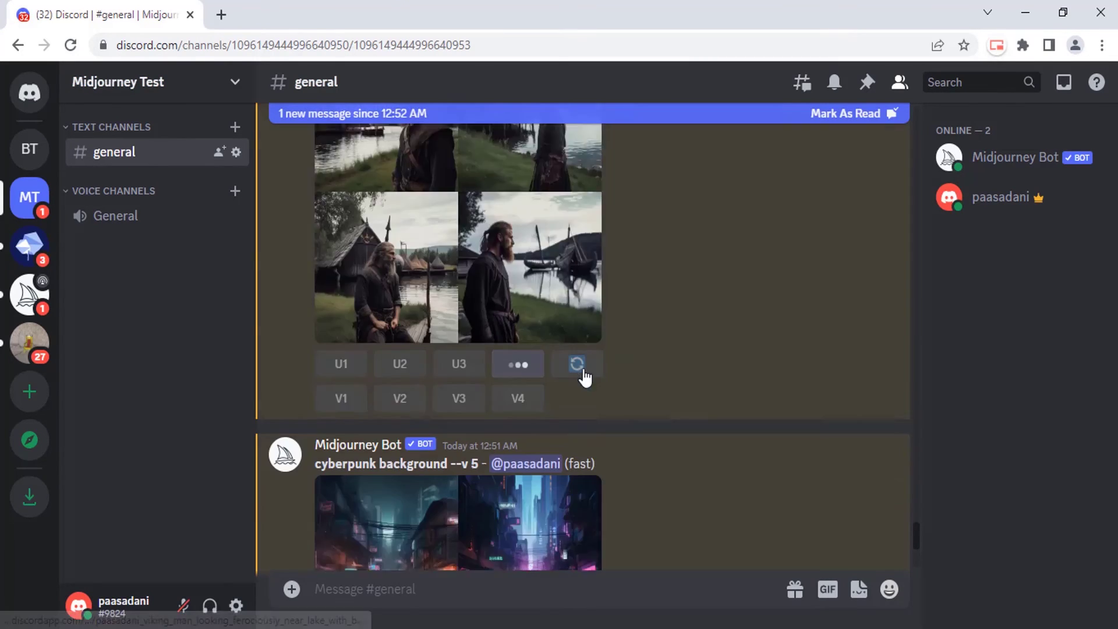
pyautogui.scroll(-4, 501, 384)
pyautogui.click(424, 399)
pyautogui.click(417, 547)
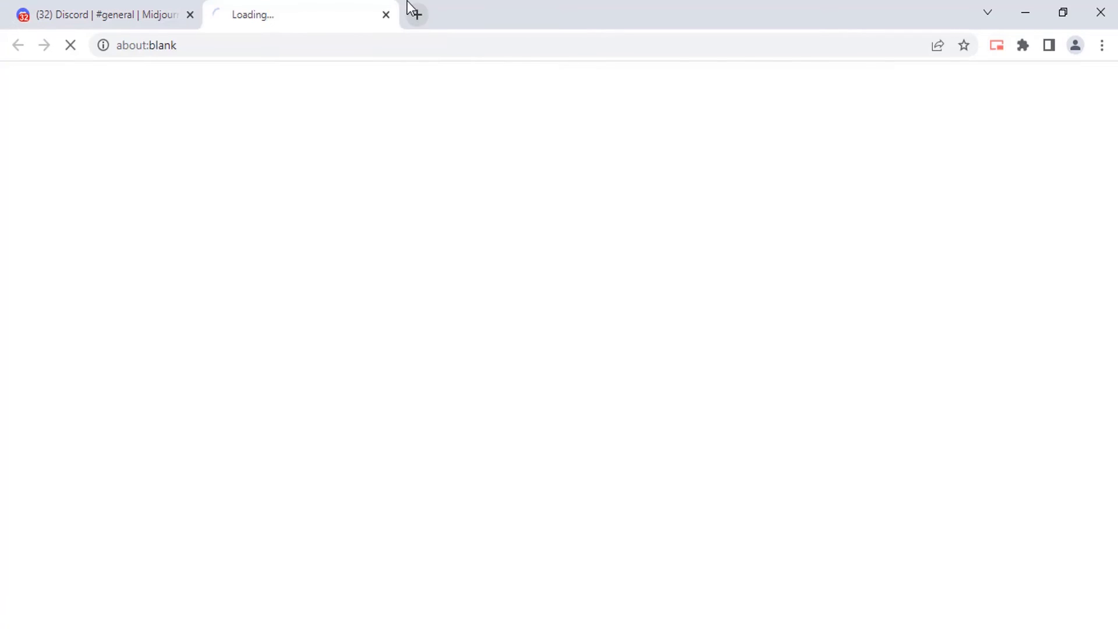
pyautogui.rightClick(555, 293)
pyautogui.click(625, 338)
pyautogui.rightClick(626, 338)
pyautogui.click(677, 378)
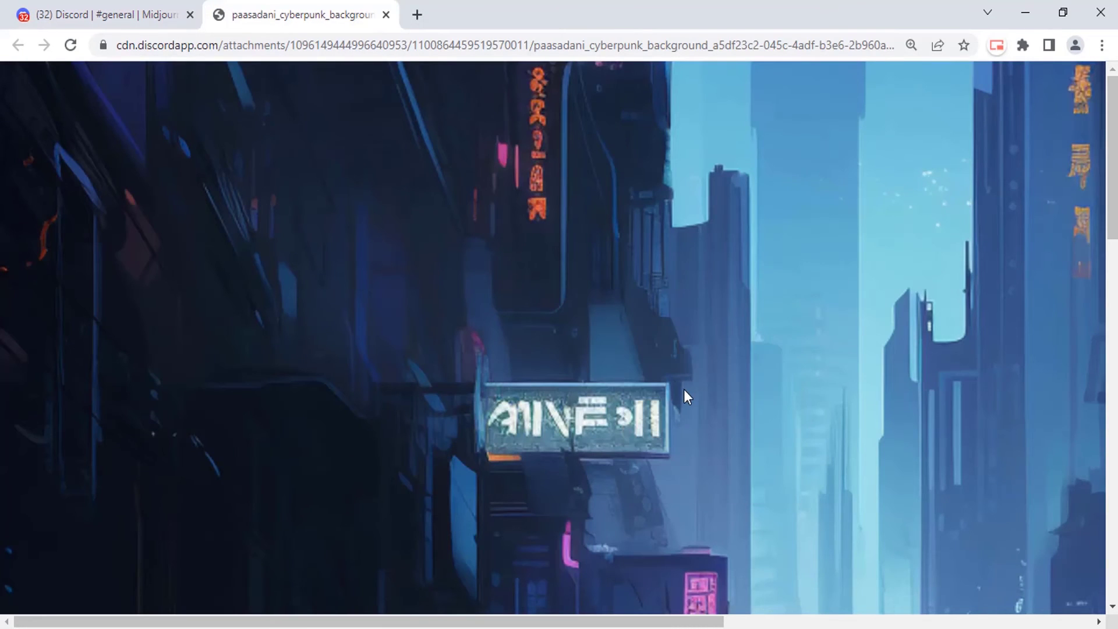
pyautogui.click(851, 436)
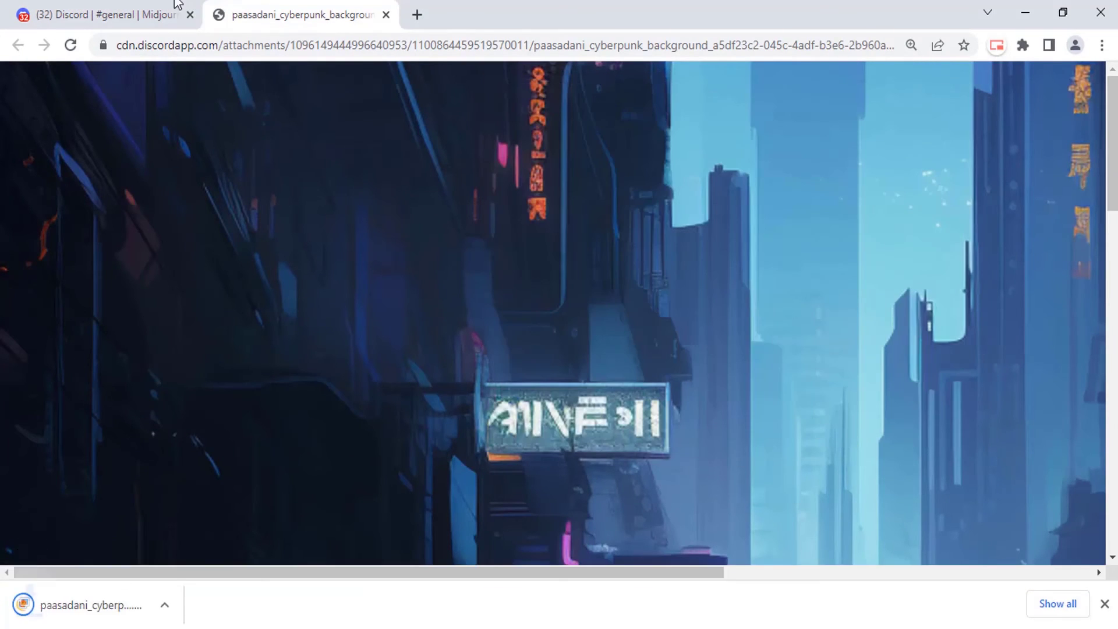
# - Return to the Discord channel, open the upscaled viking image at full size in the browser and save it as a PNG file
pyautogui.click(105, 14)
pyautogui.press('Escape')
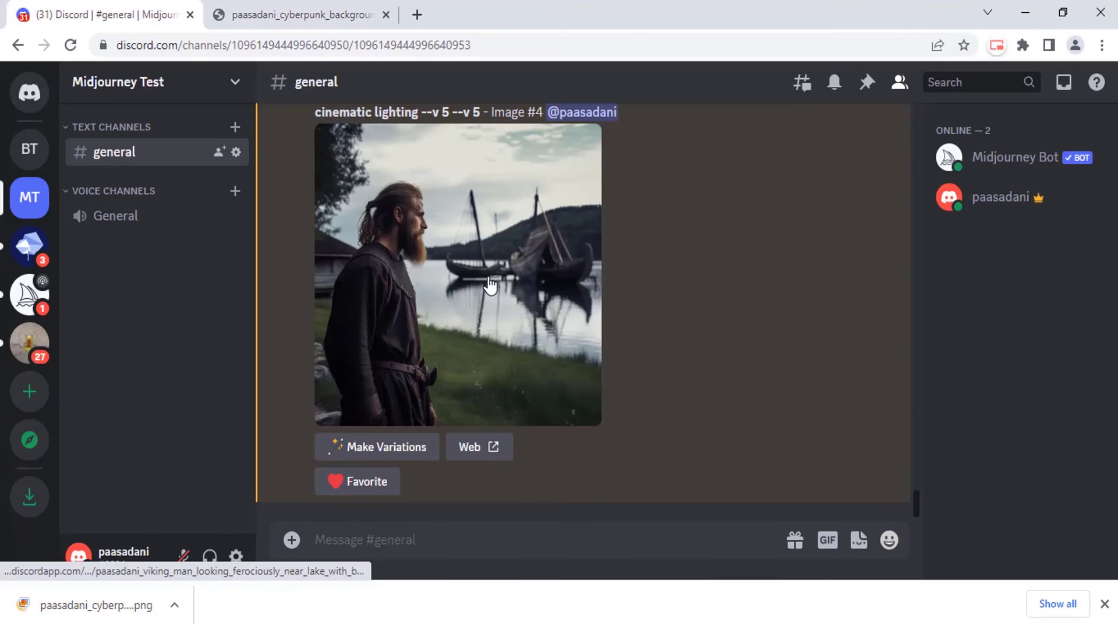
pyautogui.click(487, 290)
pyautogui.click(476, 256)
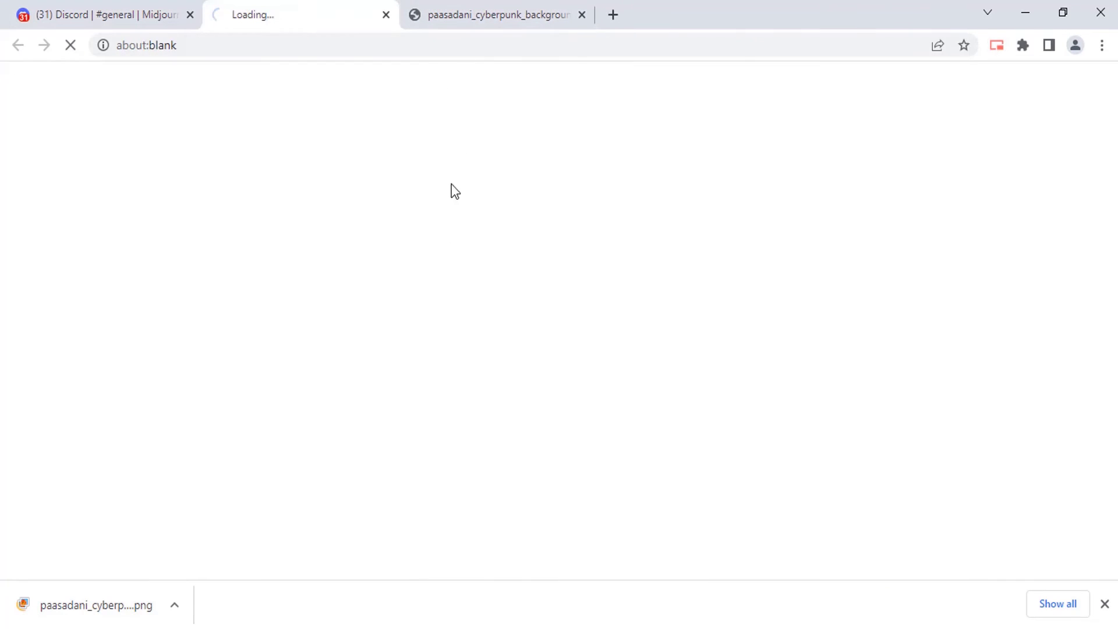
pyautogui.rightClick(525, 252)
pyautogui.click(610, 284)
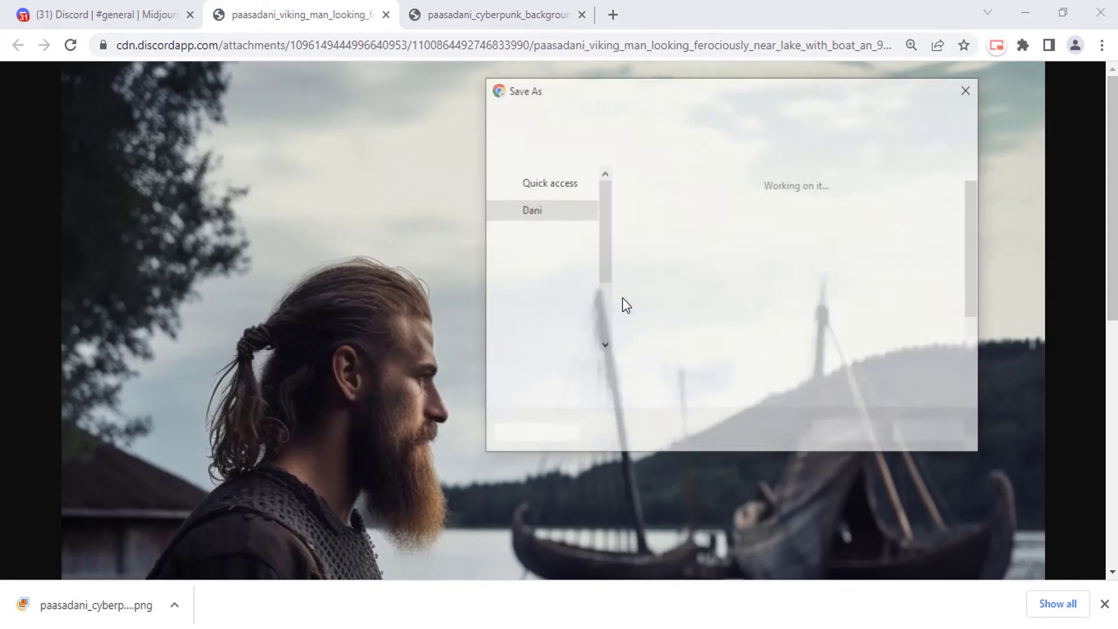
pyautogui.click(849, 432)
# - Return to the Discord channel and look over the upscaled cyberpunk background and viking images
pyautogui.click(44, 8)
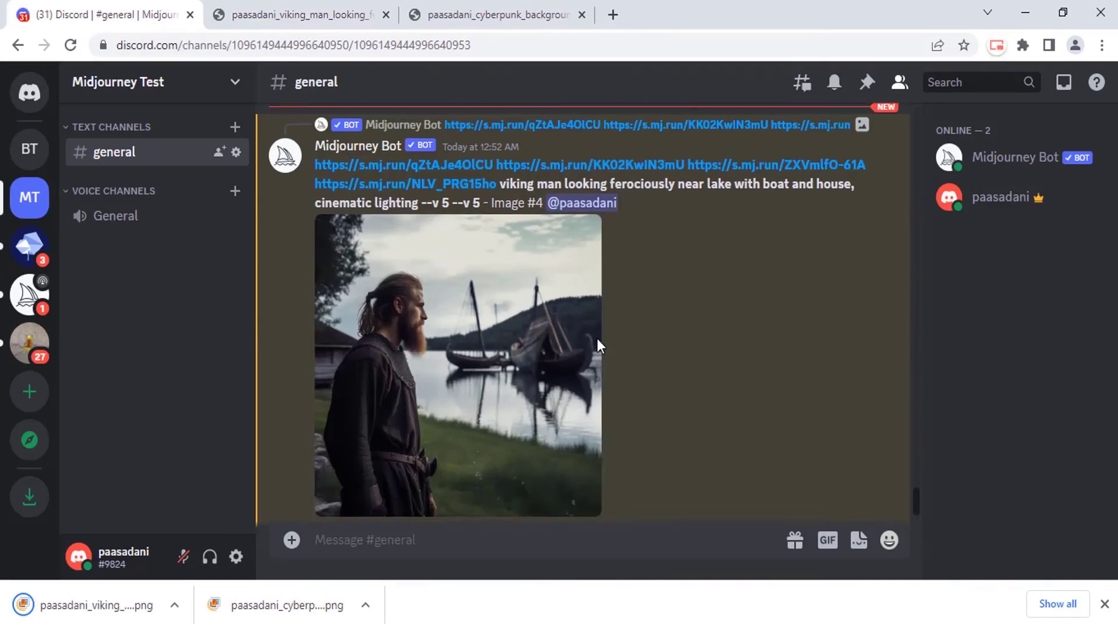
pyautogui.scroll(4, 596, 337)
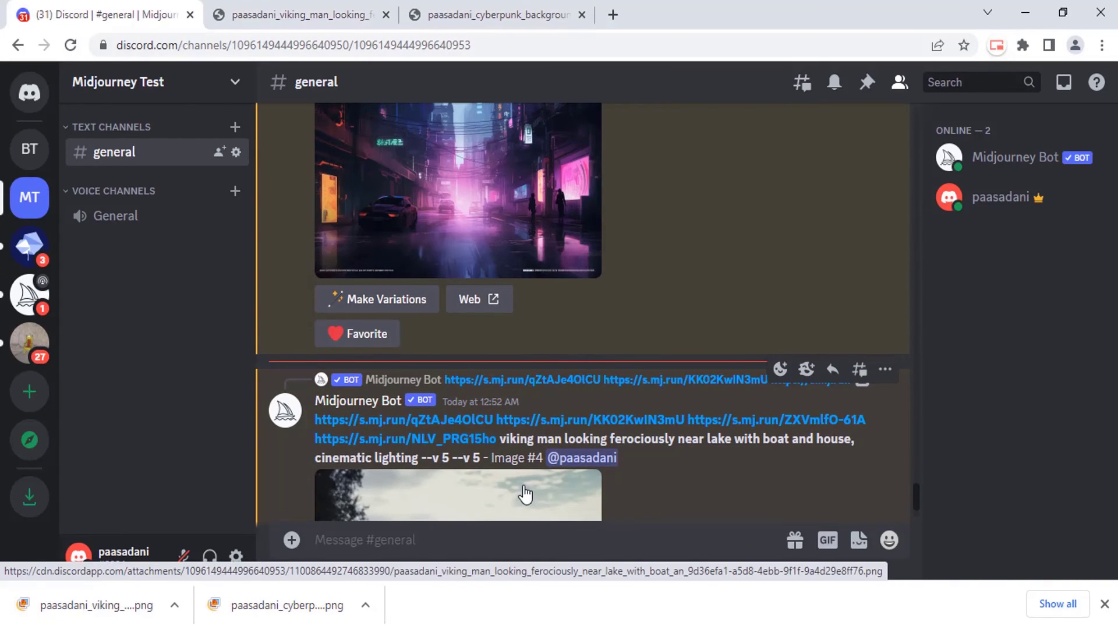
pyautogui.scroll(-5, 527, 494)
pyautogui.scroll(5, 516, 249)
pyautogui.scroll(2, 529, 224)
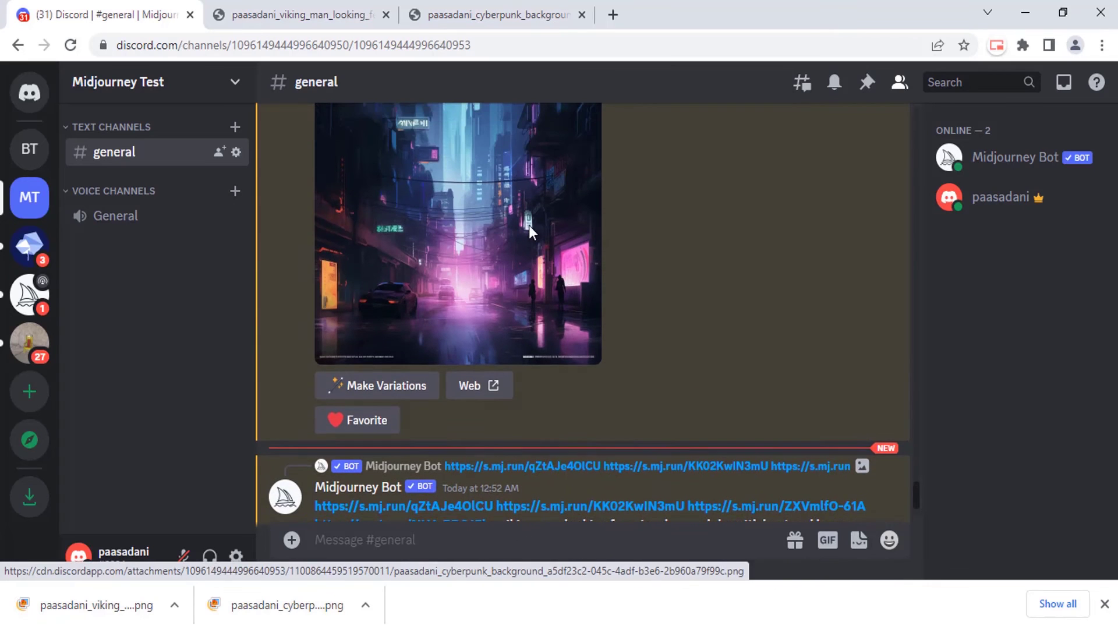
pyautogui.scroll(-6, 526, 225)
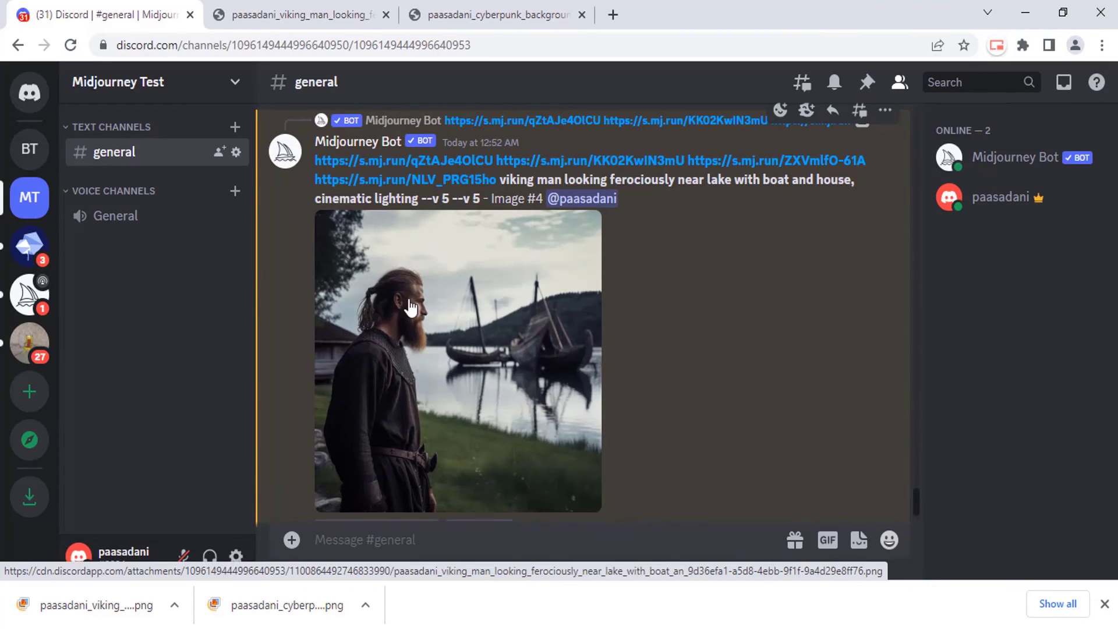
pyautogui.scroll(-1, 460, 326)
# - Submit a /blend command with the saved viking image as image1 and the saved cyberpunk background as image2
pyautogui.click(387, 536)
pyautogui.write('/b')
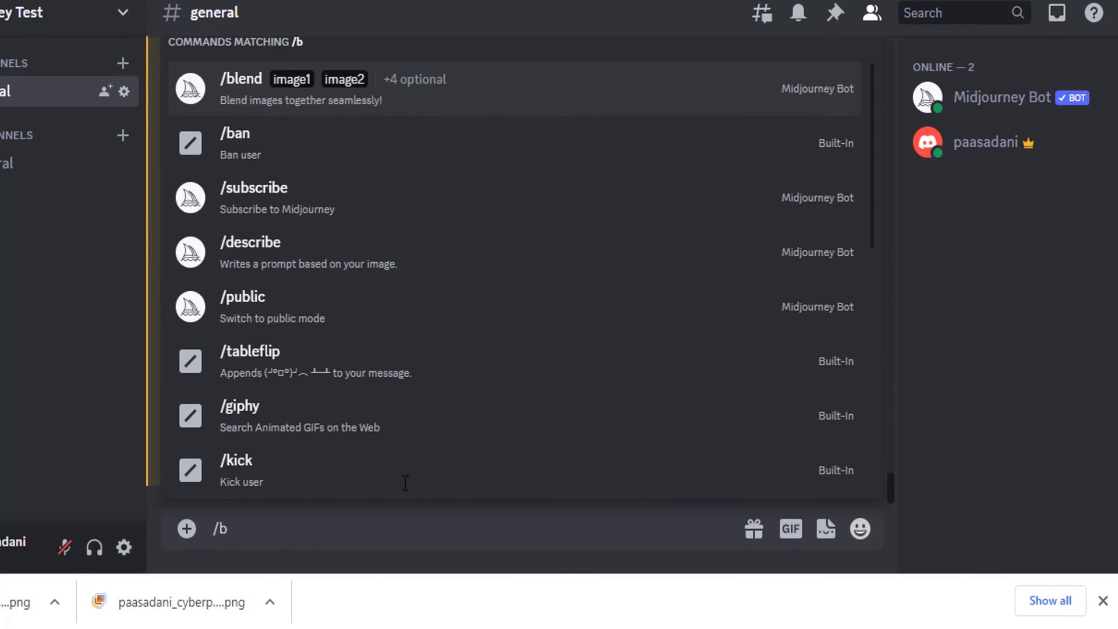
pyautogui.press('Return')
pyautogui.click(269, 404)
pyautogui.scroll(-5, 700, 270)
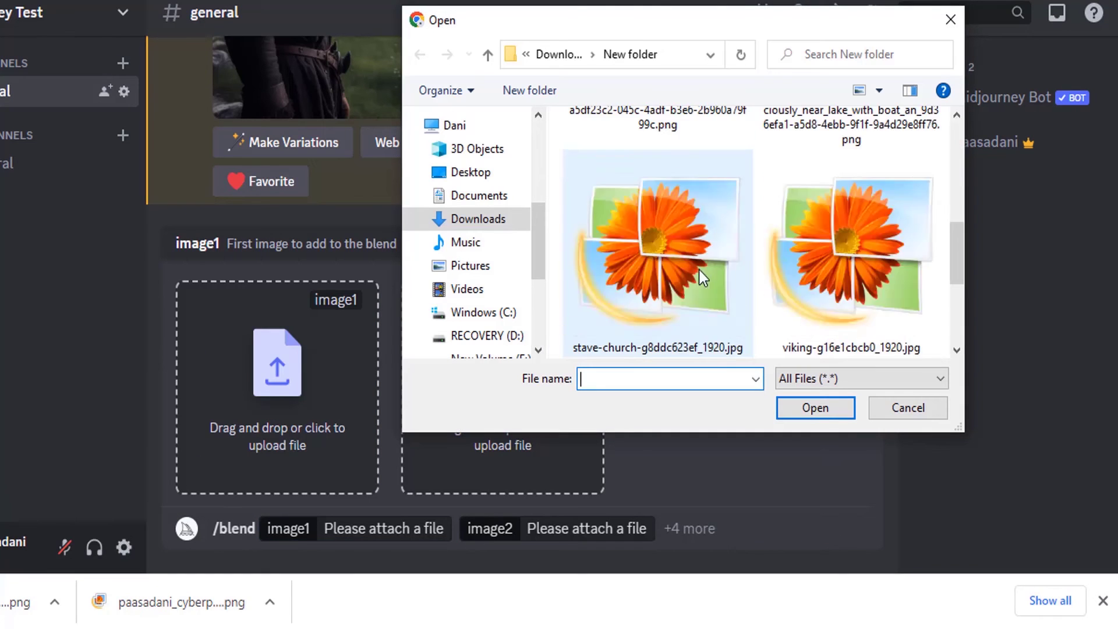
pyautogui.scroll(3, 700, 271)
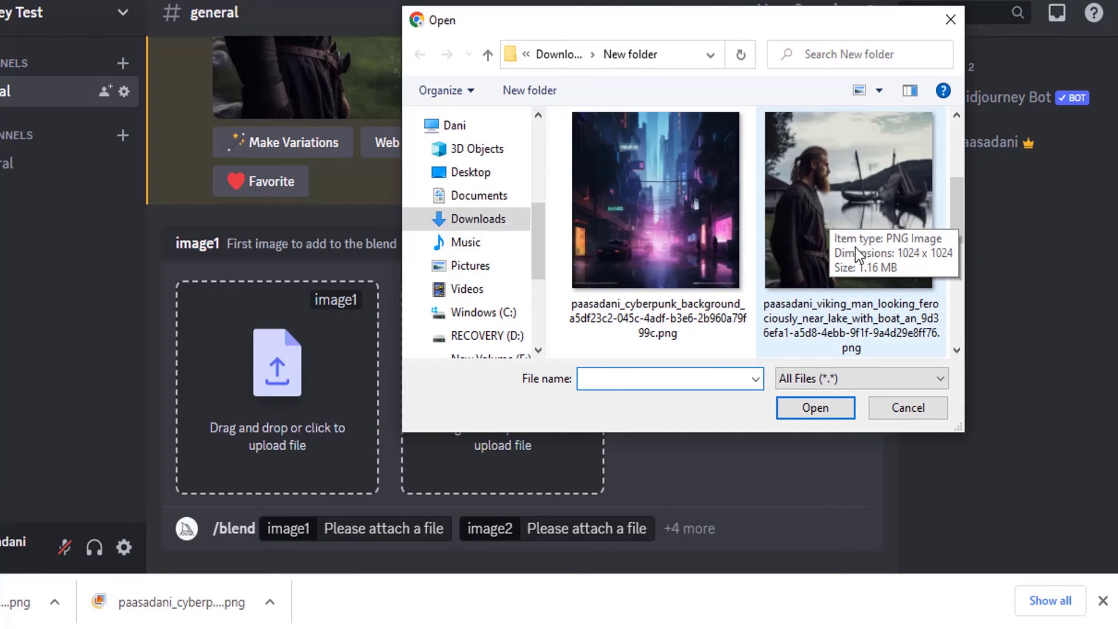
pyautogui.doubleClick(866, 222)
pyautogui.click(595, 390)
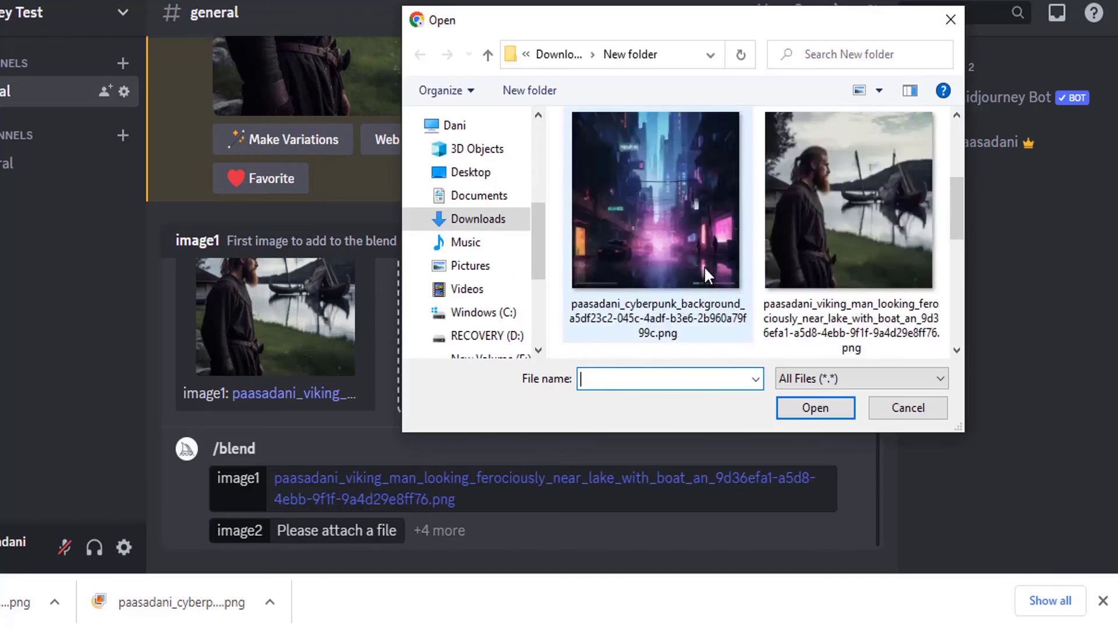
pyautogui.doubleClick(668, 213)
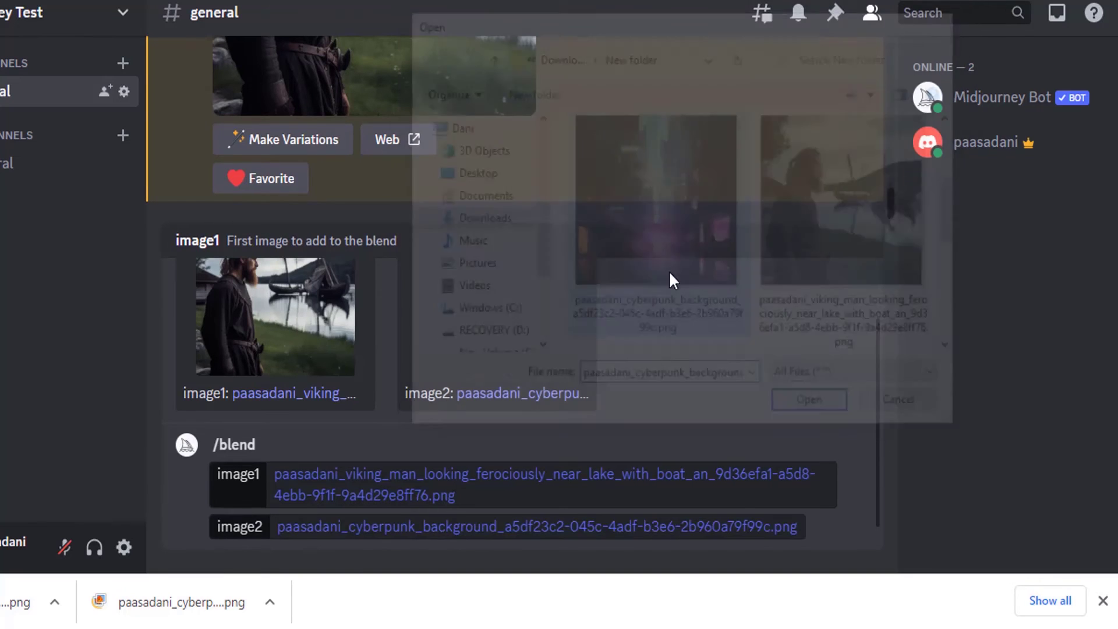
pyautogui.press('Return')
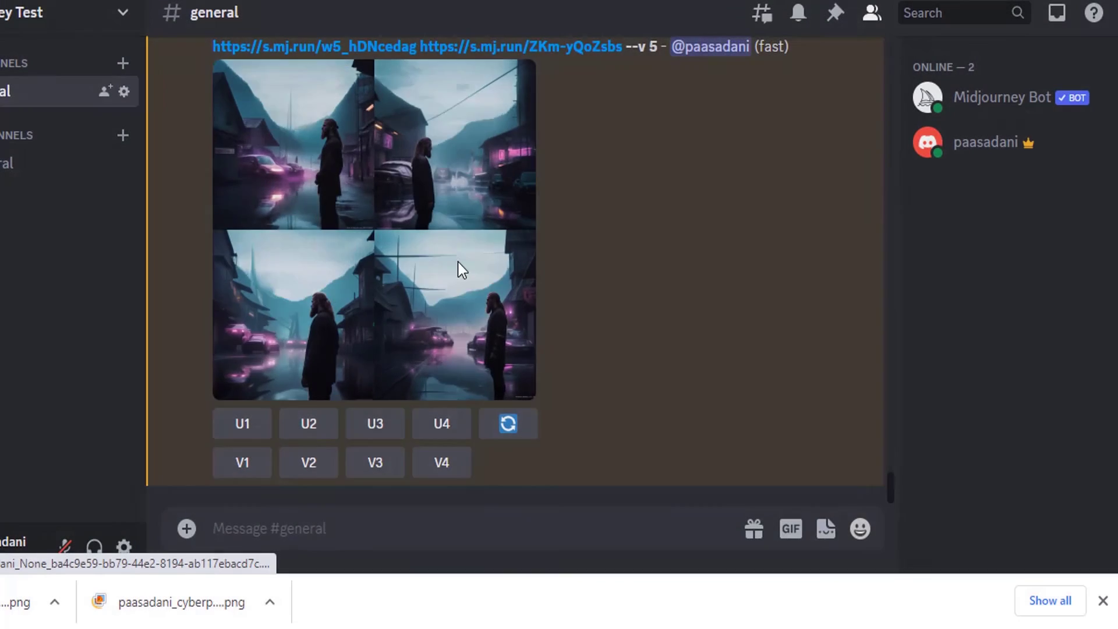
# - Examine the viking and cyberpunk blend grid at full size in the browser, then close the opened image tabs
pyautogui.click(460, 259)
pyautogui.click(369, 489)
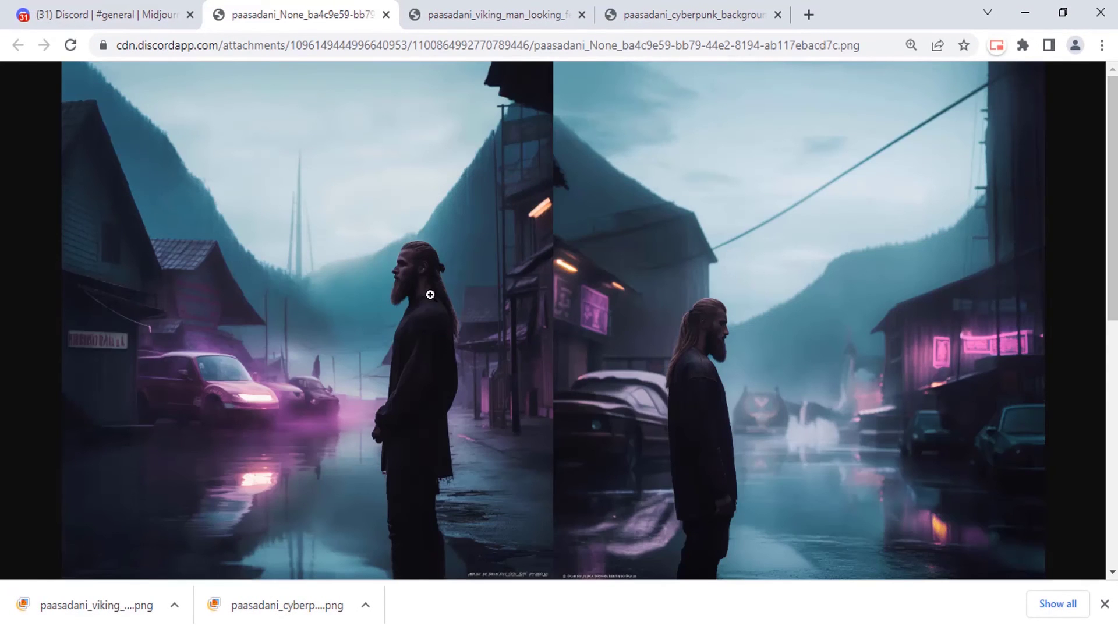
pyautogui.scroll(-3, 725, 288)
pyautogui.scroll(-6, 724, 288)
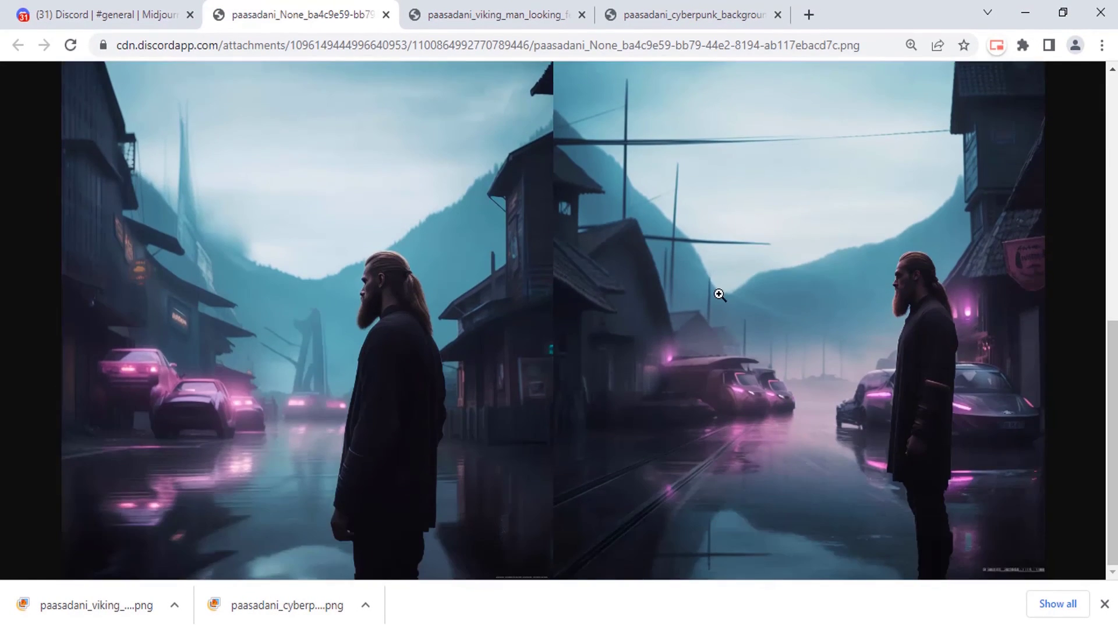
pyautogui.scroll(9, 717, 298)
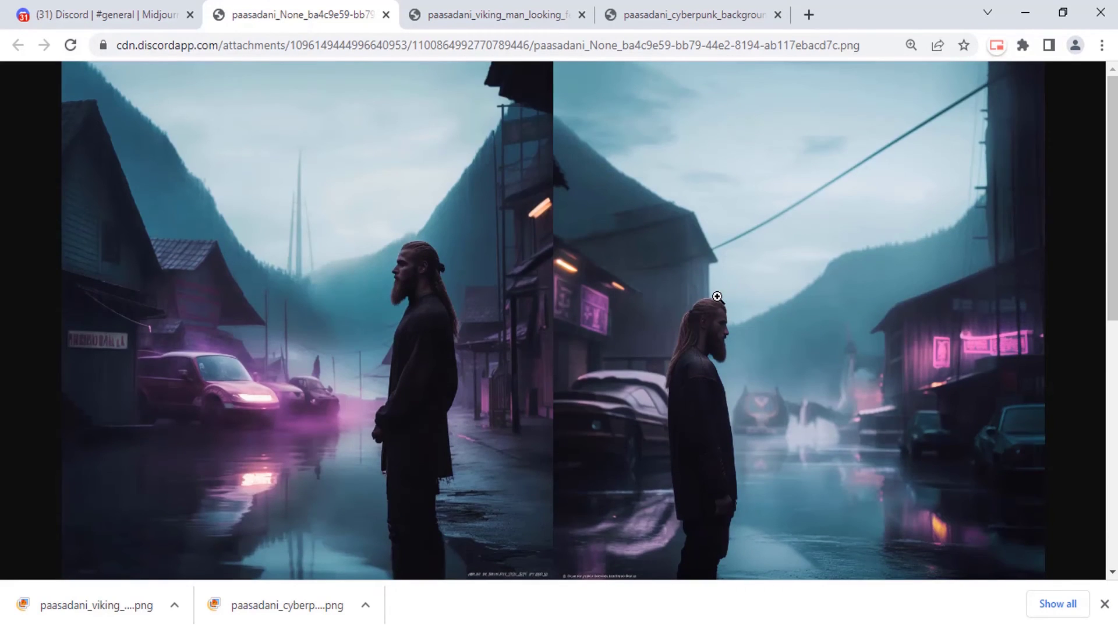
pyautogui.hotkey('ctrl', 'w')
pyautogui.hotkey('ctrl', 'w')
pyautogui.hotkey('ctrl', 'w')
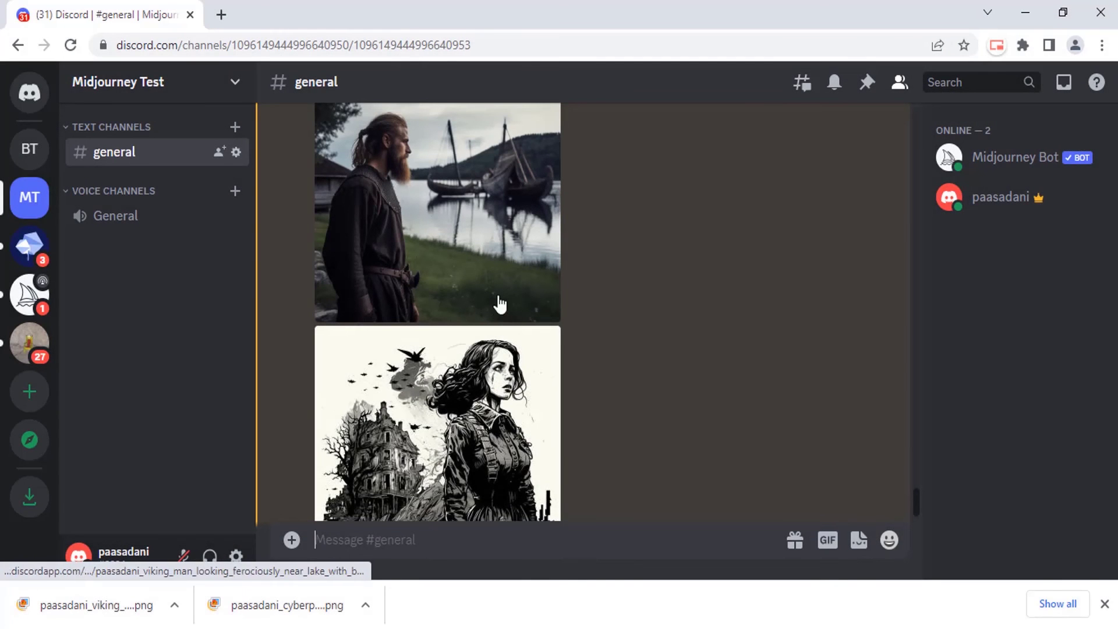
# - Open the grid blended from the viking image and the black-and-white woman drawing at full size in the browser
pyautogui.scroll(-10, 431, 299)
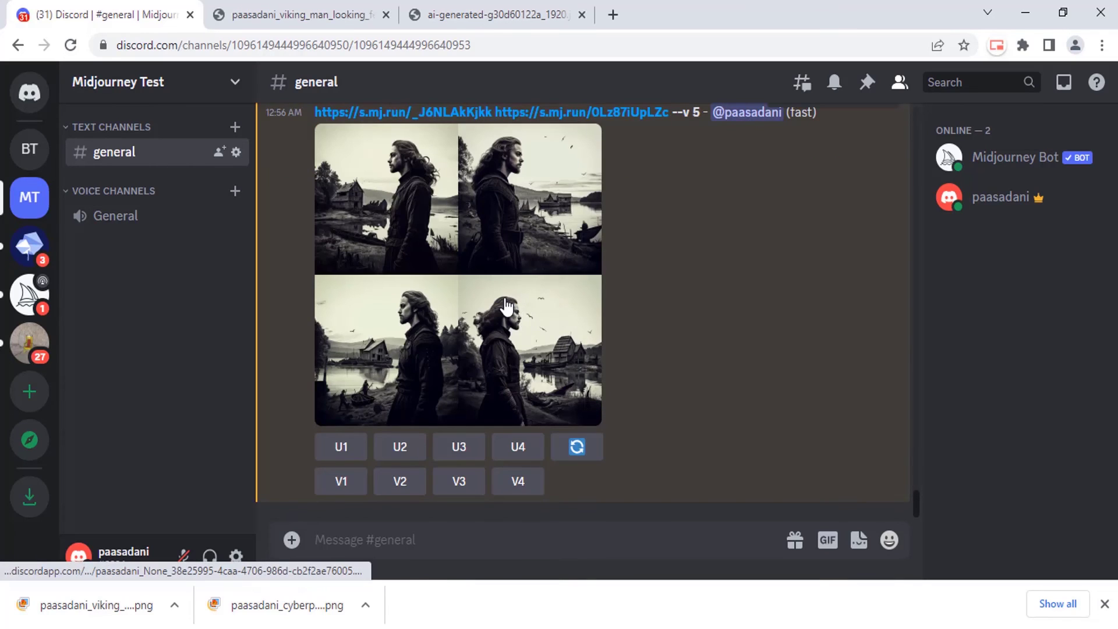
pyautogui.click(506, 307)
pyautogui.click(469, 503)
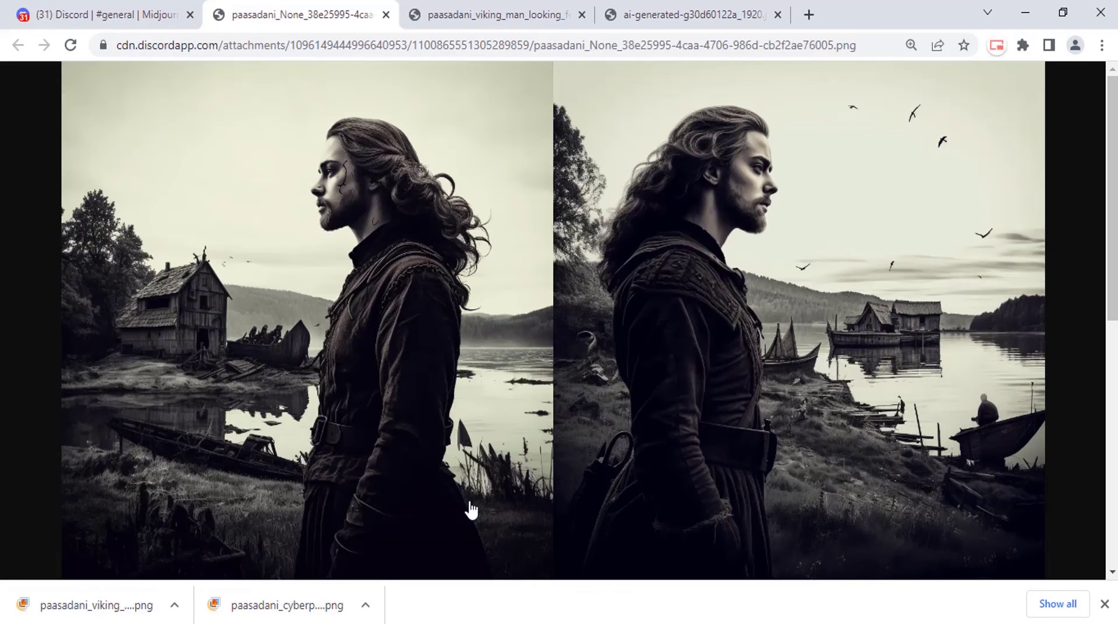
# - Examine the two source images of the blend, the viking photo and the ai-generated woman drawing, in their browser tabs
pyautogui.click(486, 15)
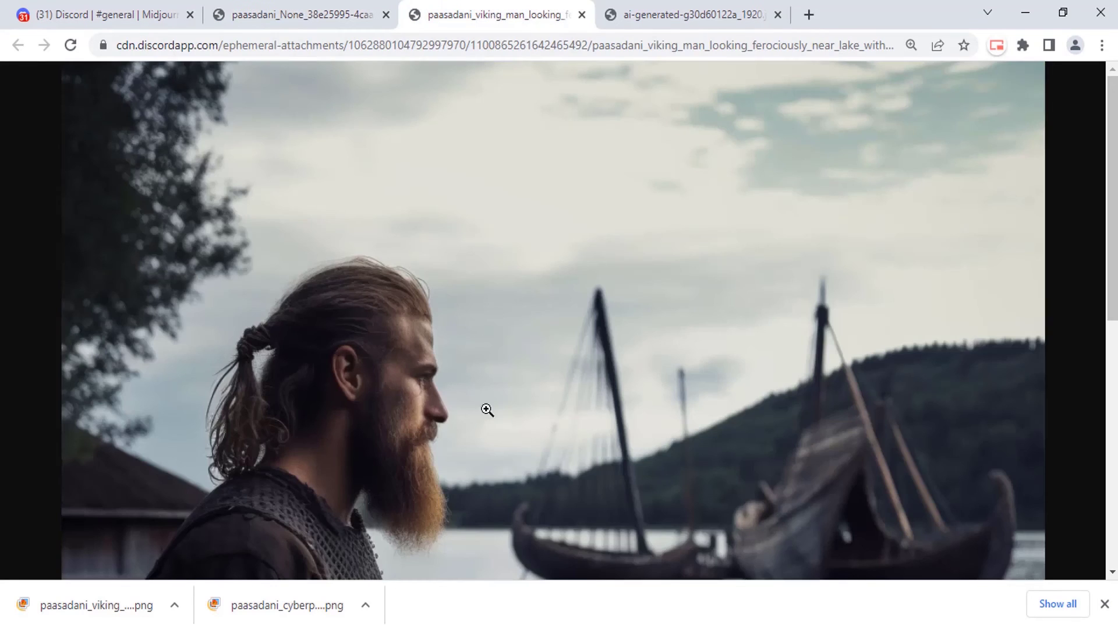
pyautogui.click(470, 376)
pyautogui.scroll(-5, 470, 401)
pyautogui.scroll(8, 469, 402)
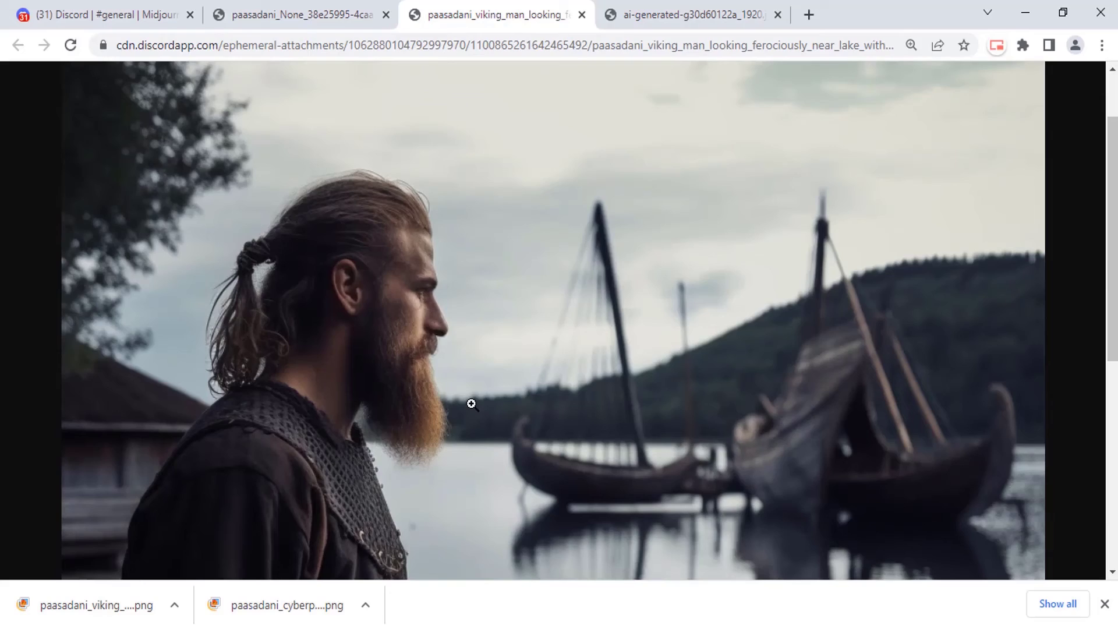
pyautogui.click(646, 7)
pyautogui.scroll(-5, 642, 263)
pyautogui.scroll(5, 642, 262)
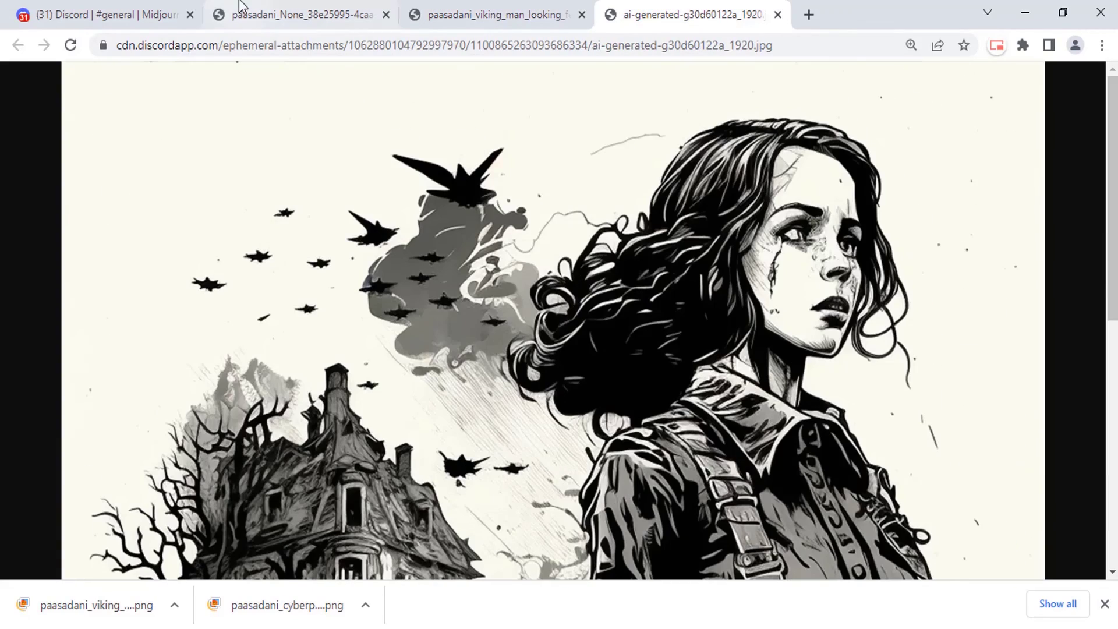
# - Examine all four variants of the black-and-white viking blend at full size, then return to the Discord channel
pyautogui.click(295, 5)
pyautogui.scroll(-8, 612, 308)
pyautogui.scroll(4, 623, 317)
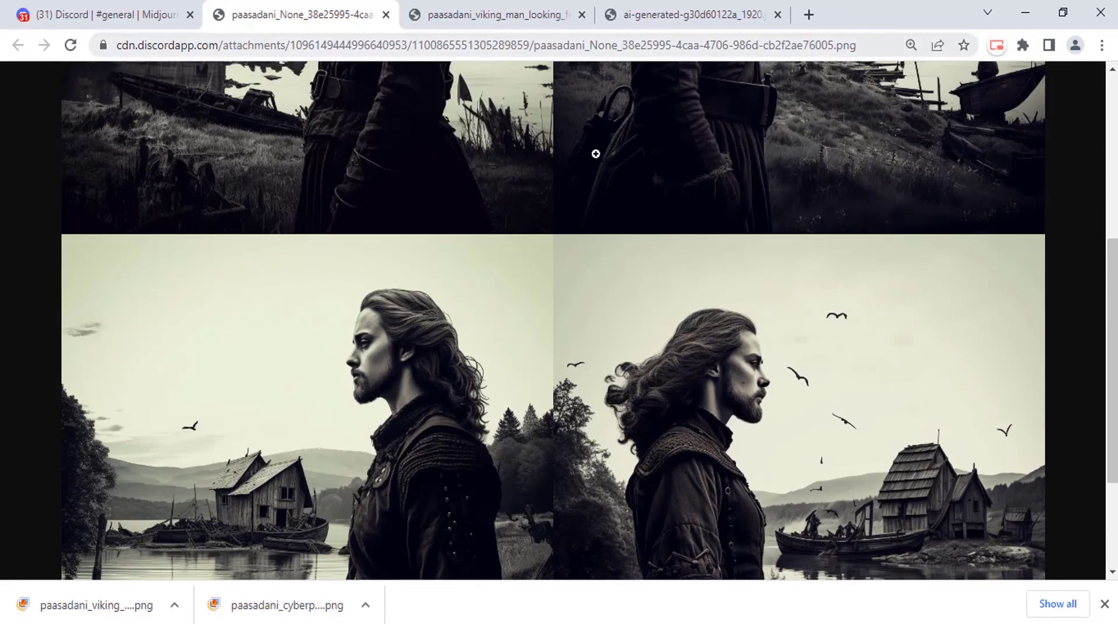
pyautogui.scroll(7, 609, 309)
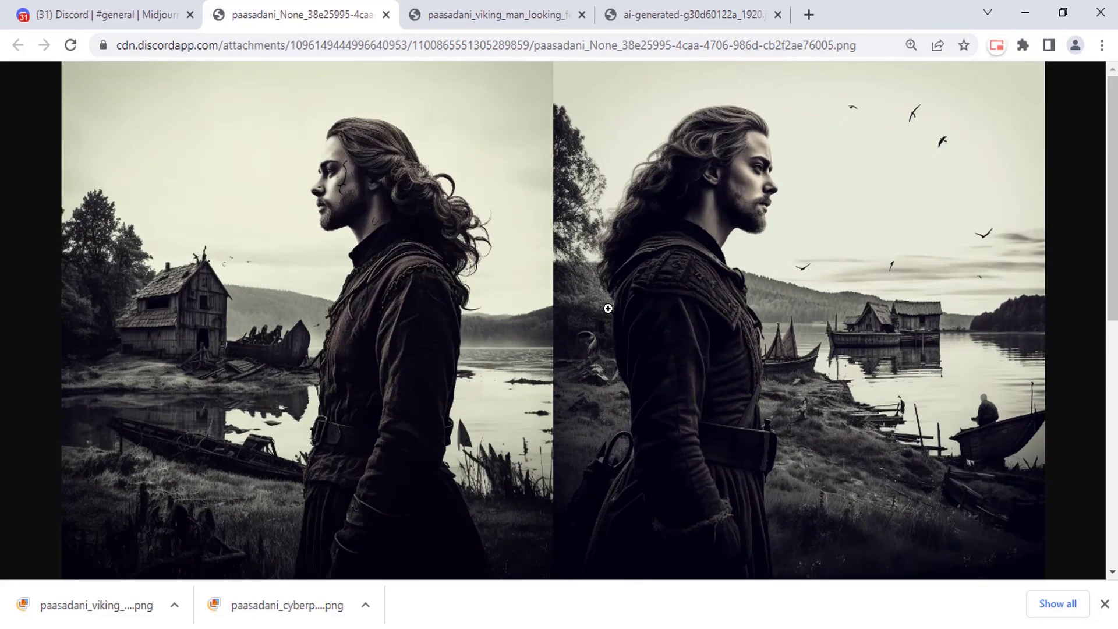
pyautogui.click(608, 309)
pyautogui.click(131, 14)
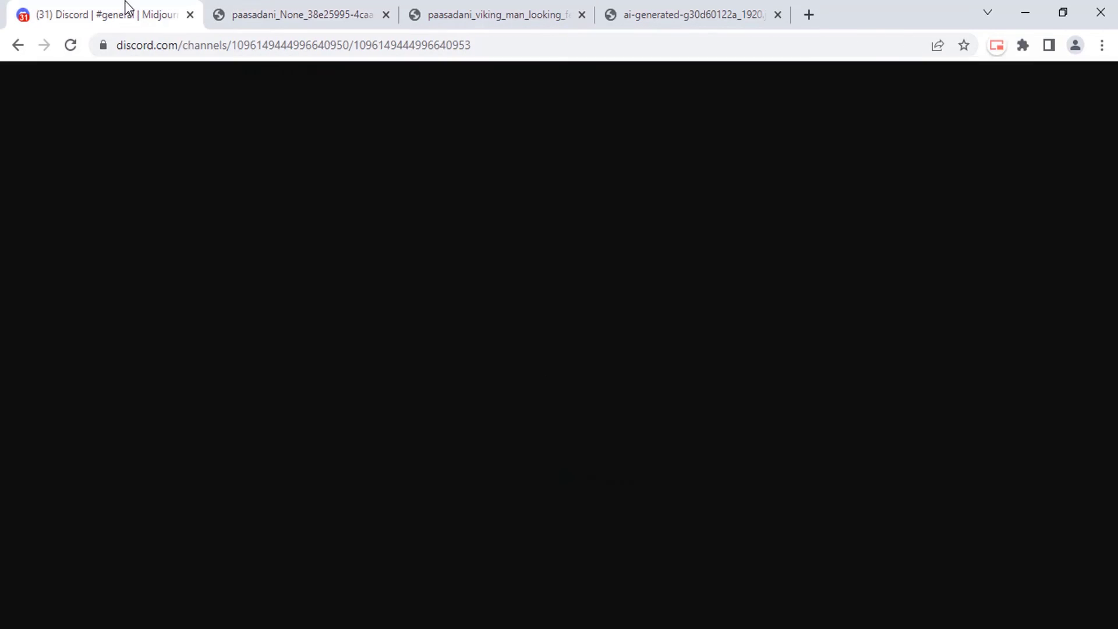
pyautogui.click(775, 267)
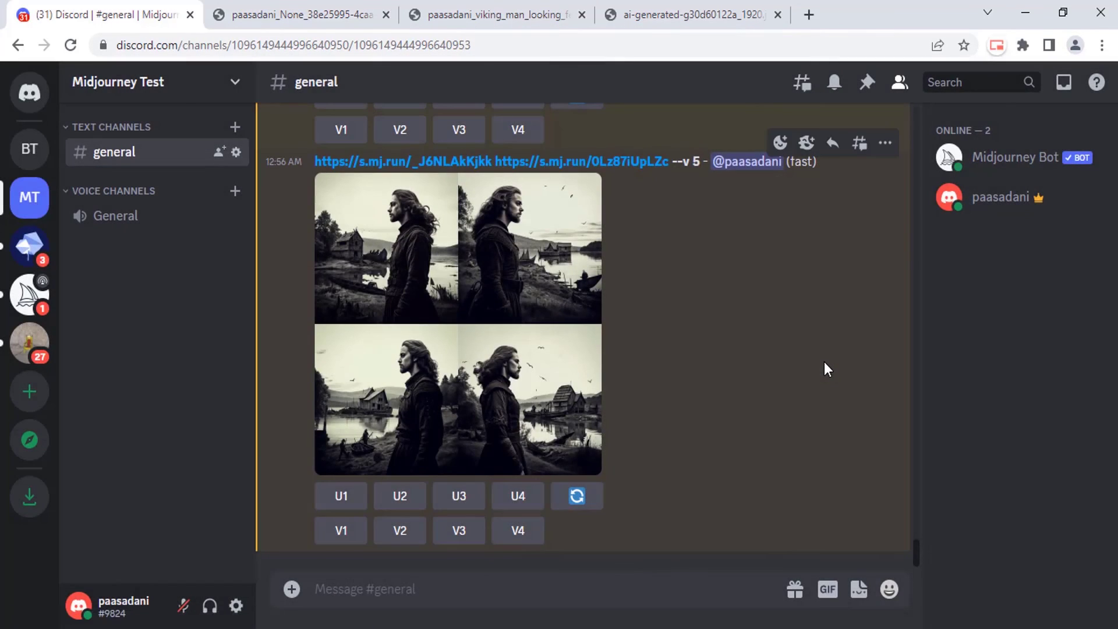